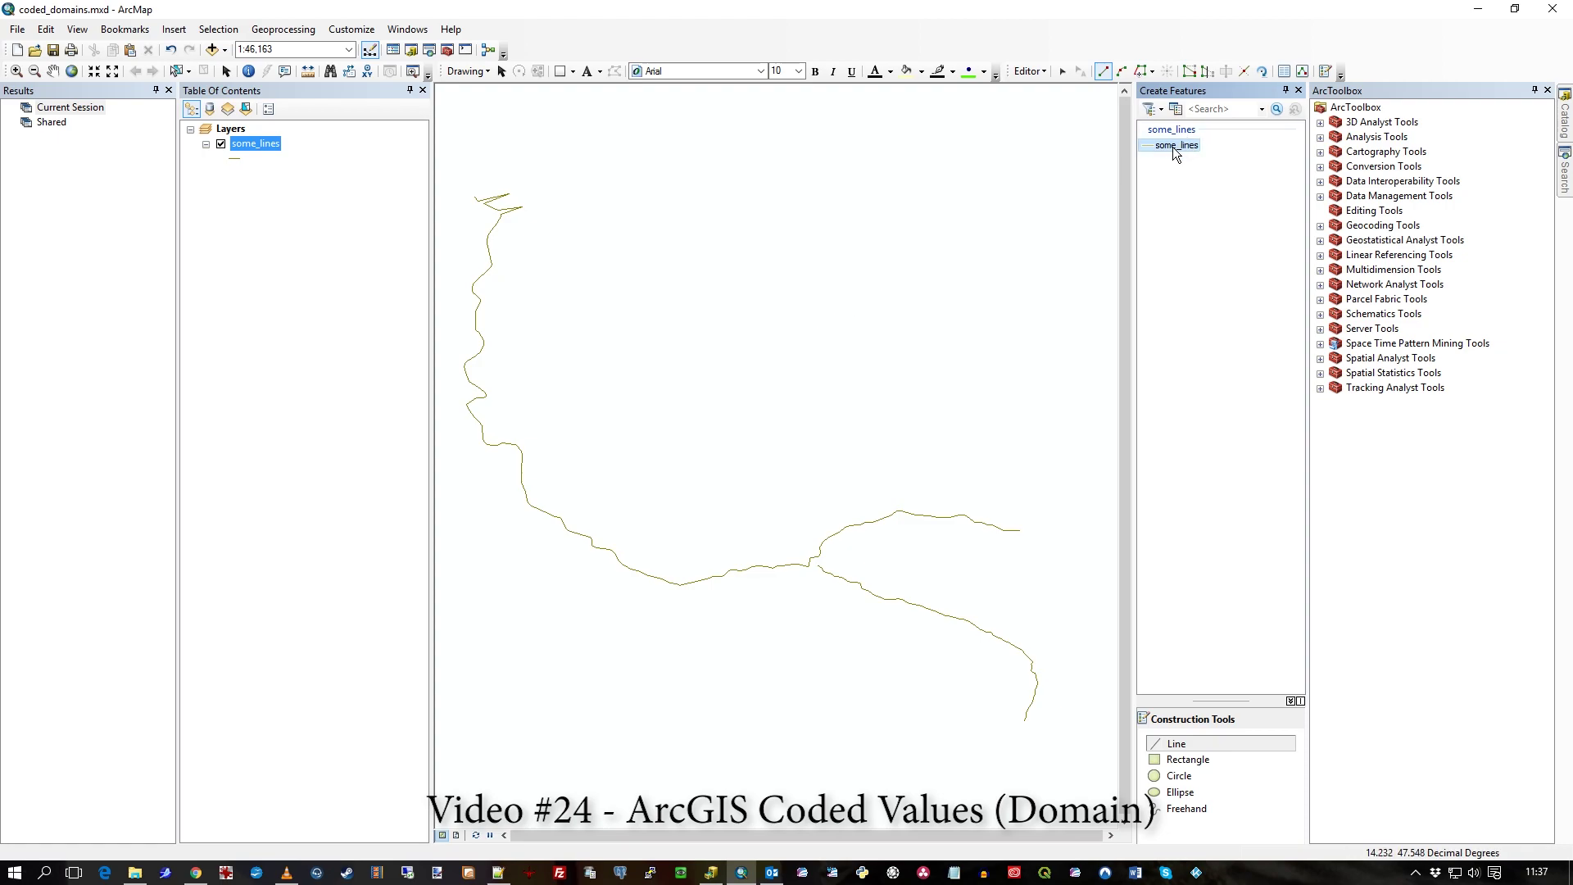
Sketch a two-vertex straight line in some_lines across the map above the river lines
{"action": "left_click", "coordinate": [612, 270]}
{"action": "double_click", "coordinate": [974, 276]}
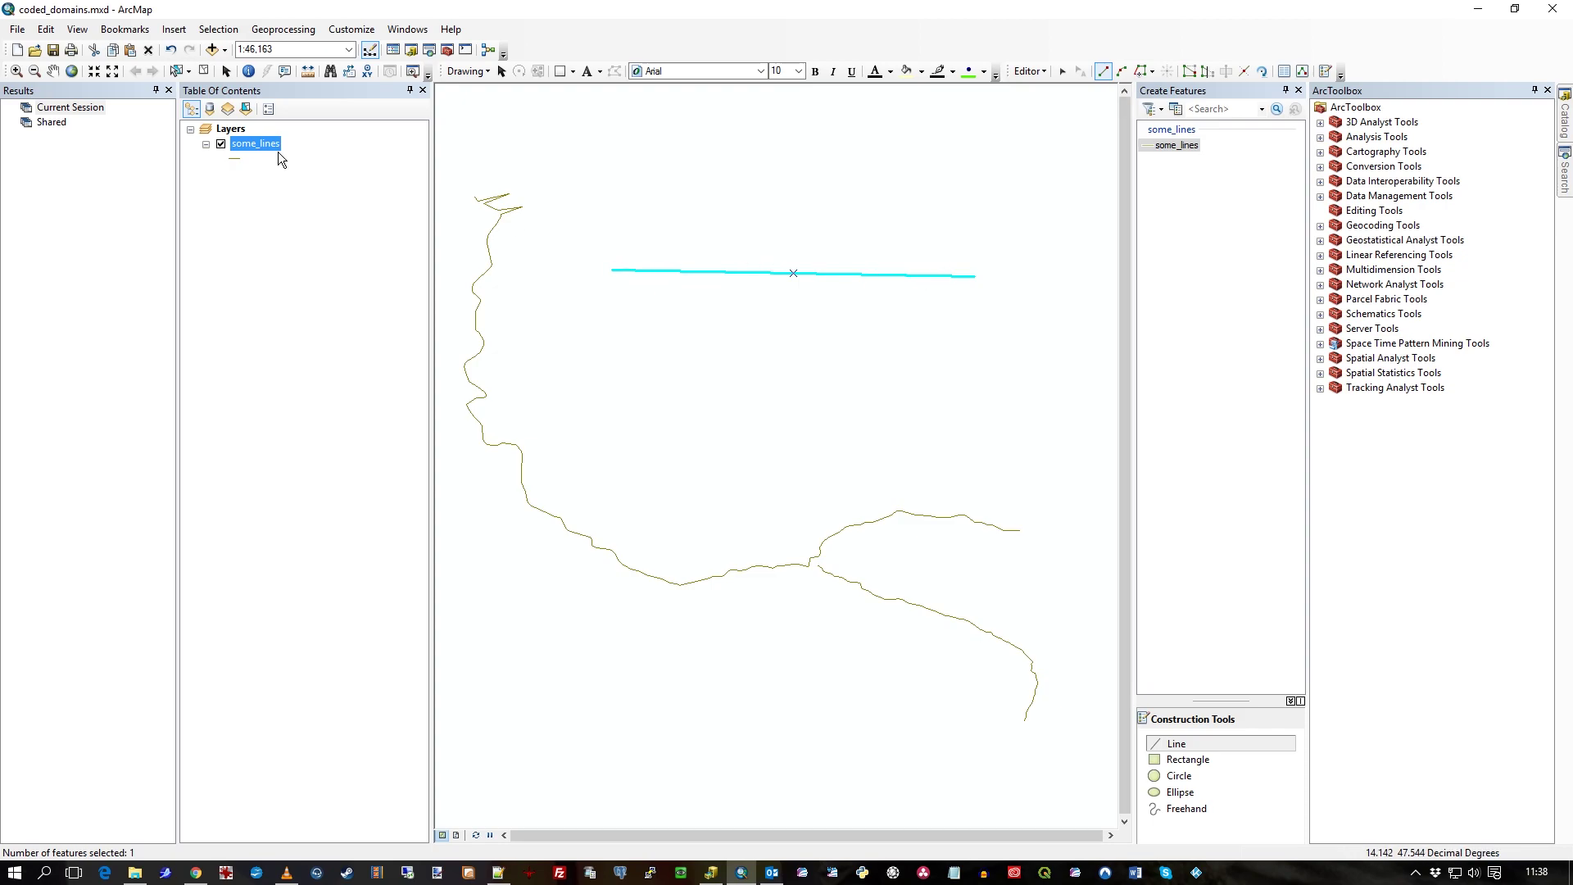
Open the some_lines attribute table, scroll right and widen it so the mycategory column shows
{"action": "right_click", "coordinate": [255, 147]}
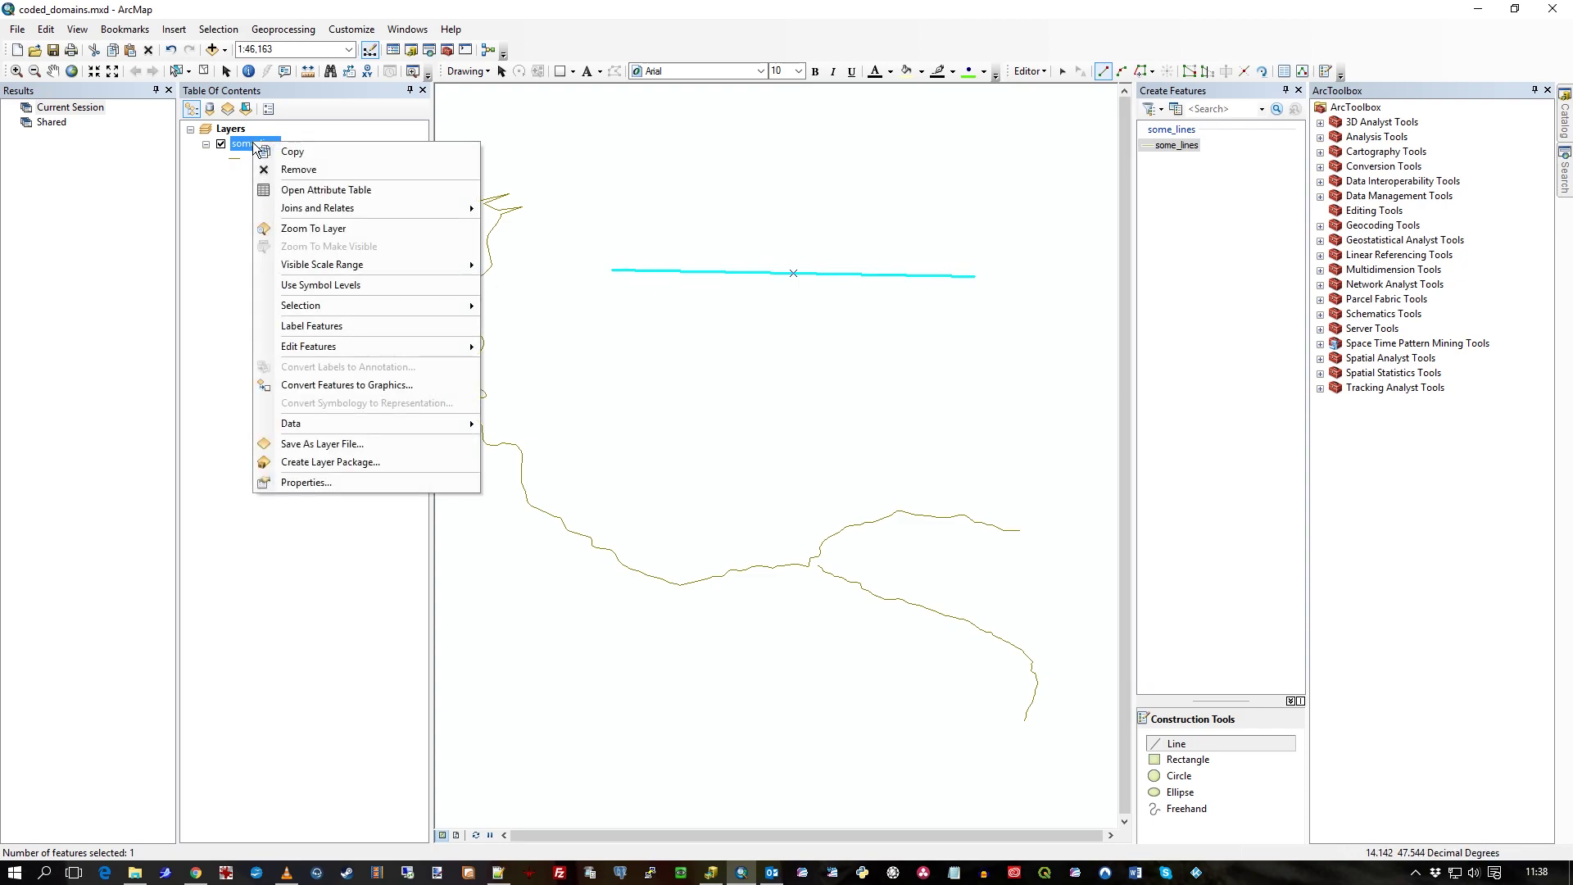
{"action": "left_click", "coordinate": [317, 191]}
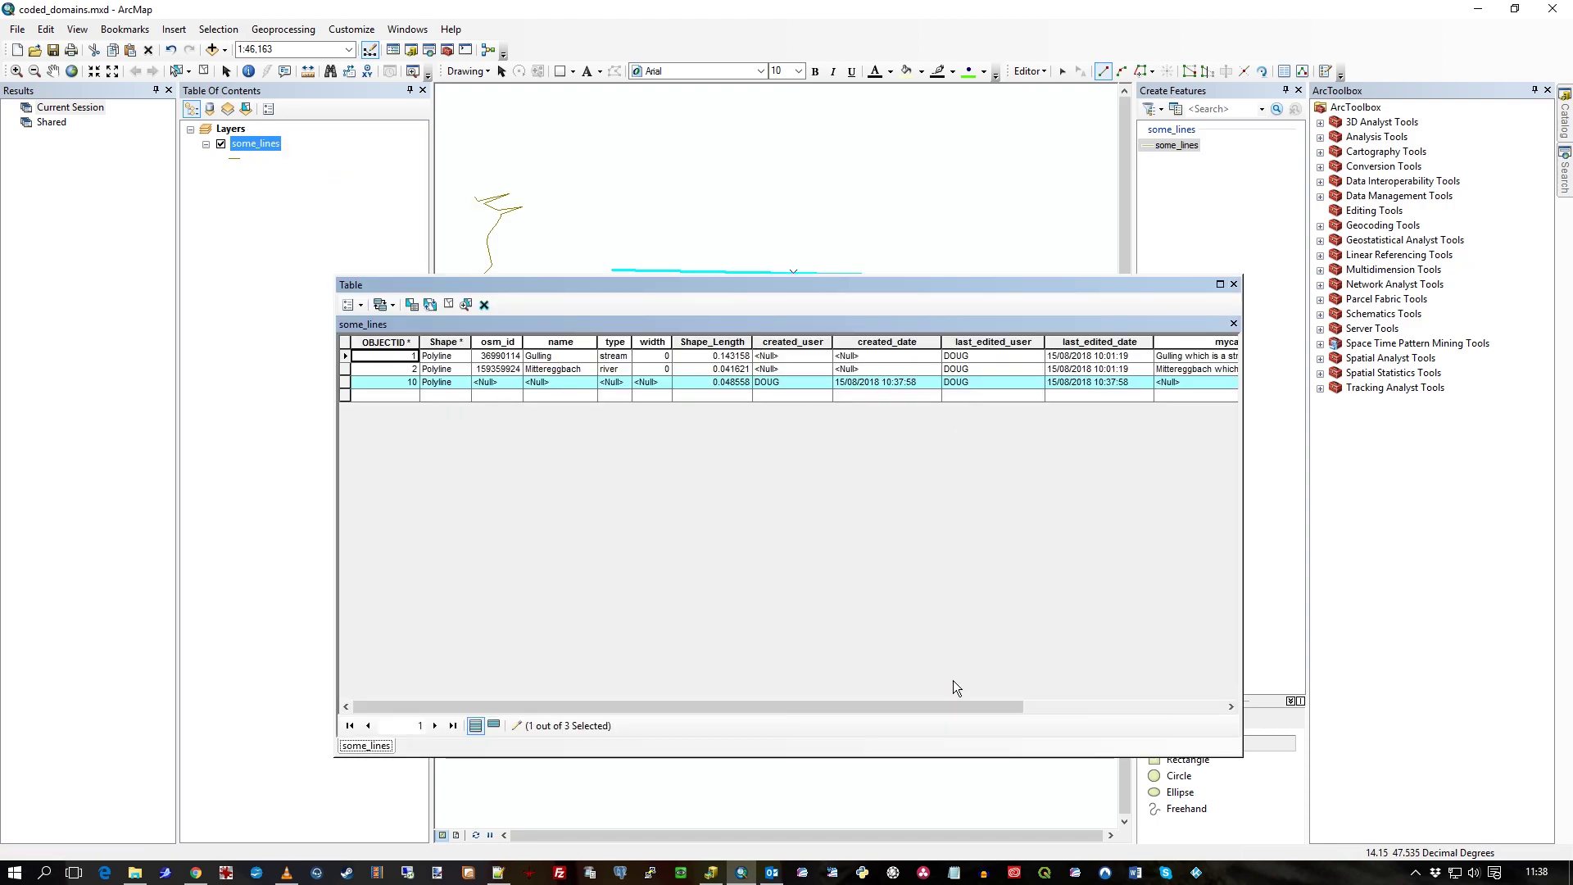
{"action": "left_click_drag", "start_coordinate": [965, 706], "coordinate": [1171, 703]}
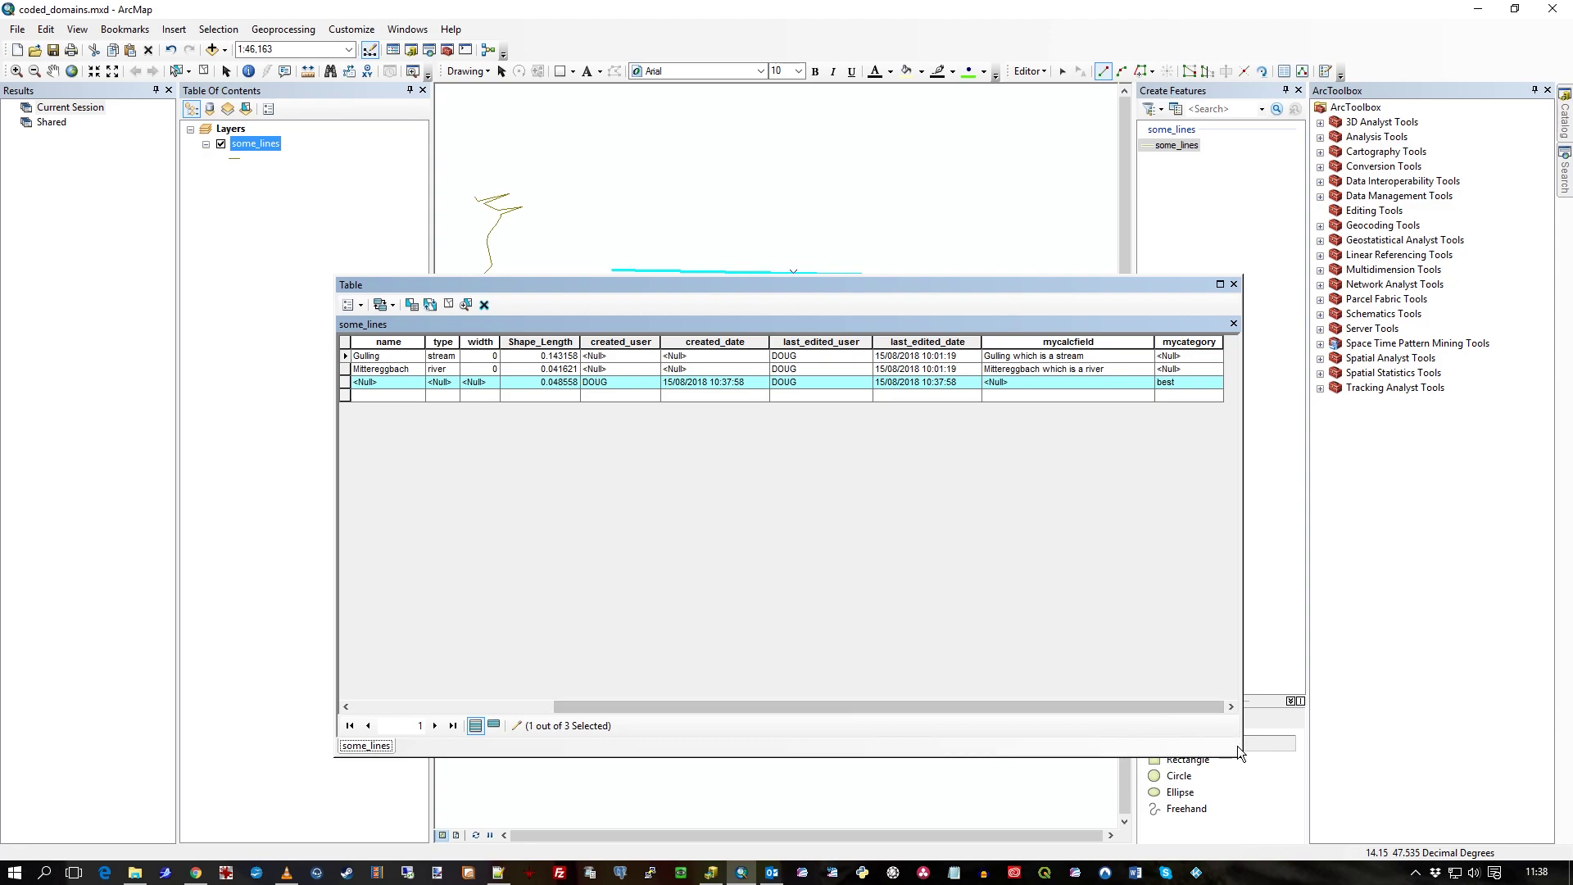
{"action": "left_click_drag", "start_coordinate": [1240, 754], "coordinate": [1338, 731]}
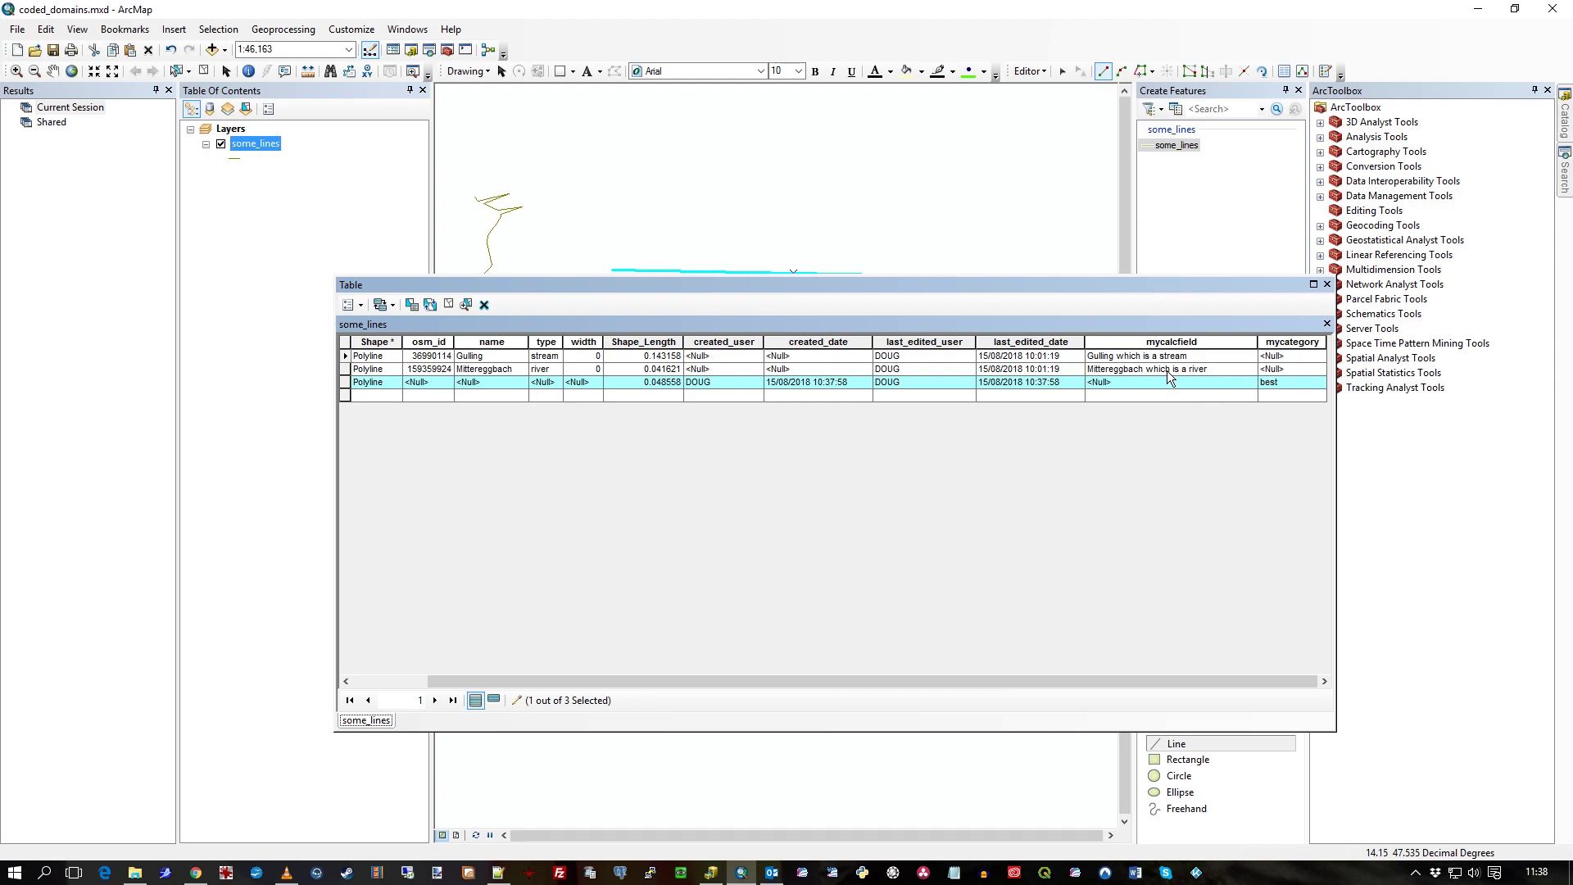
Cycle the new line's mycategory value through <Null>, unknown, ok and bad
{"action": "left_click", "coordinate": [1289, 383]}
{"action": "left_click", "coordinate": [1289, 382]}
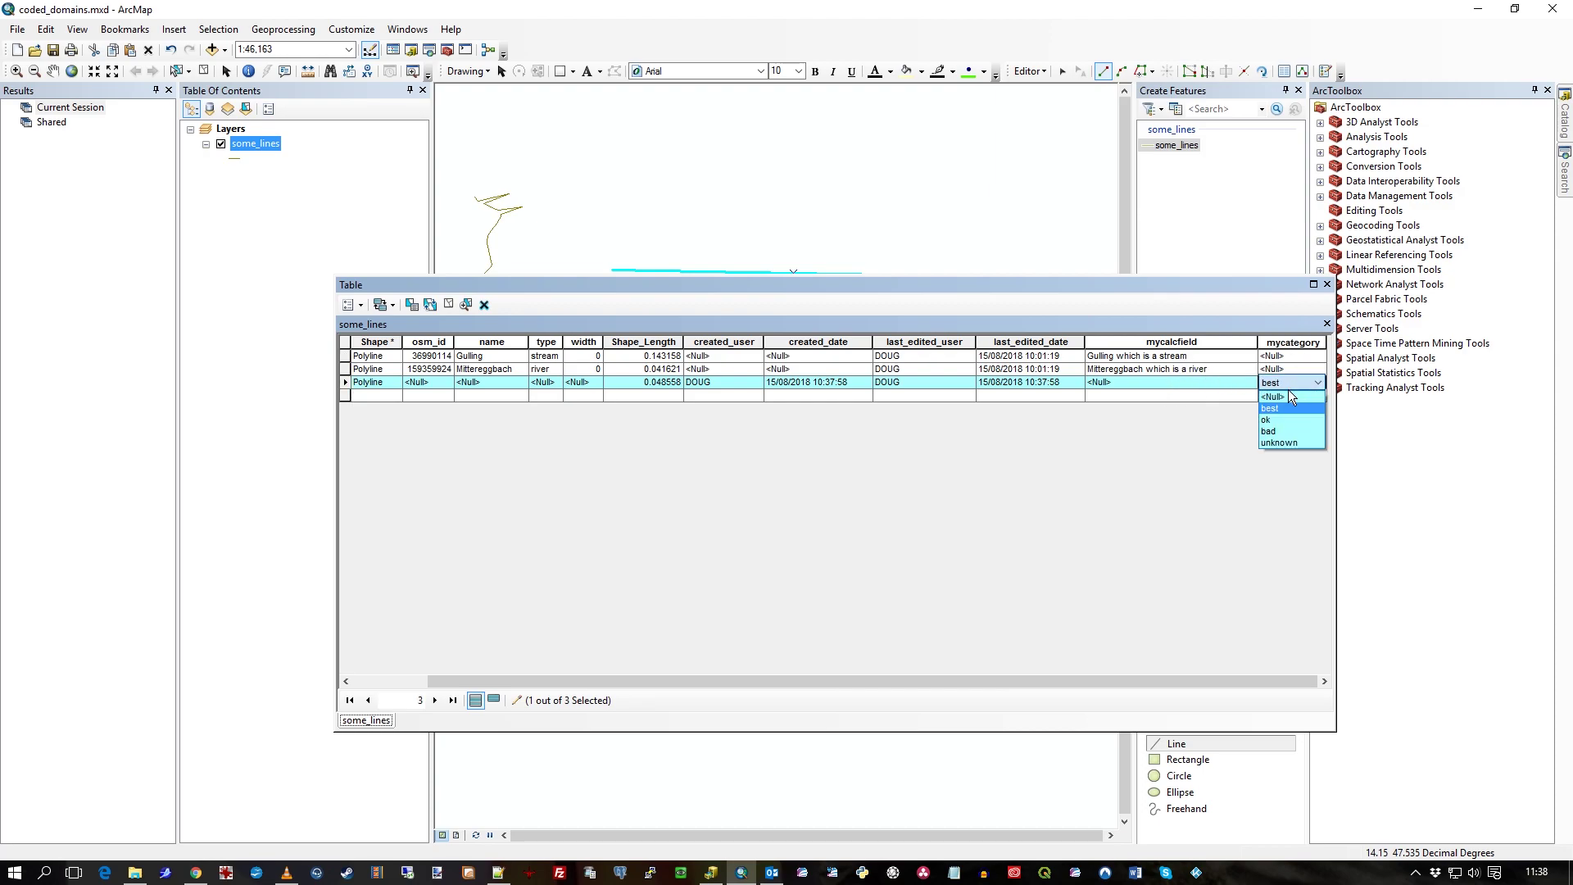
{"action": "left_click", "coordinate": [1288, 395]}
{"action": "left_click", "coordinate": [1288, 382]}
{"action": "left_click", "coordinate": [1291, 441]}
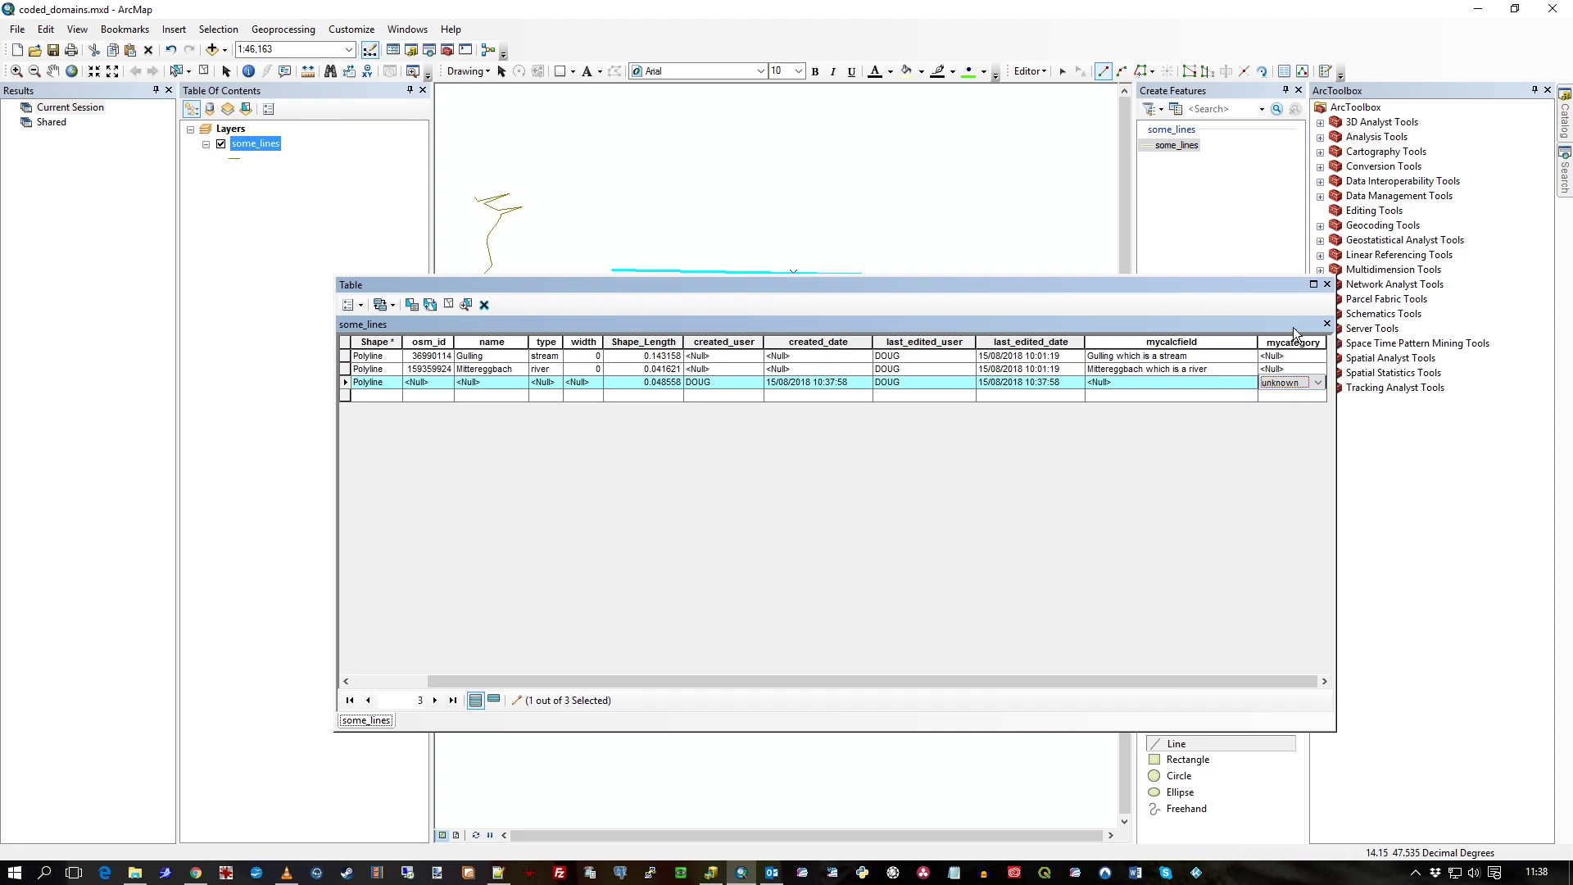
{"action": "left_click", "coordinate": [1306, 384]}
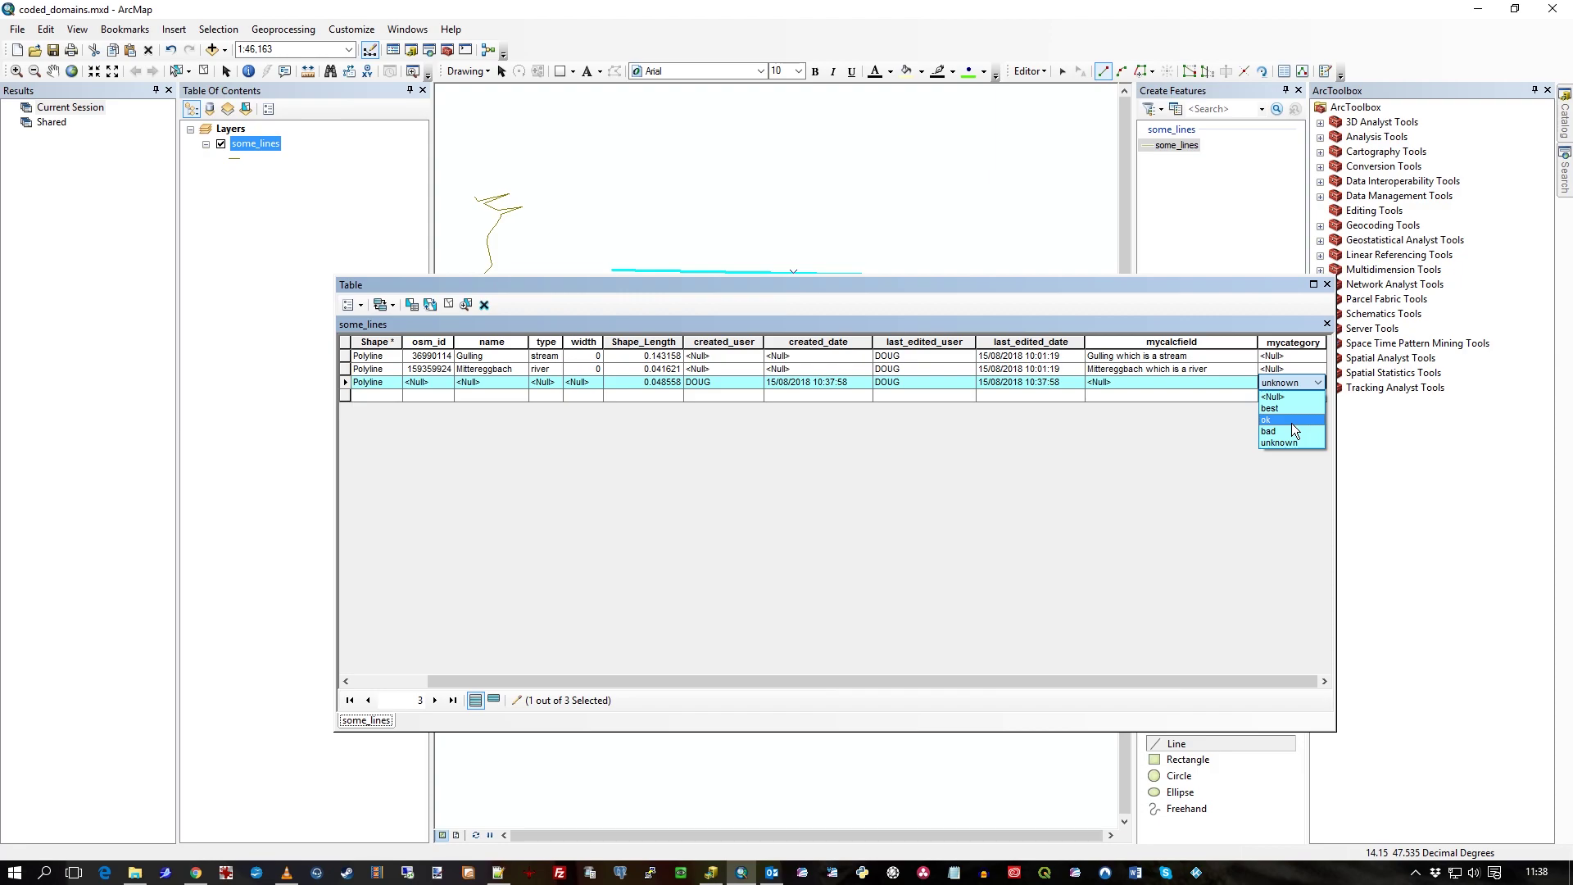
{"action": "left_click", "coordinate": [1291, 423]}
{"action": "left_click", "coordinate": [1298, 382]}
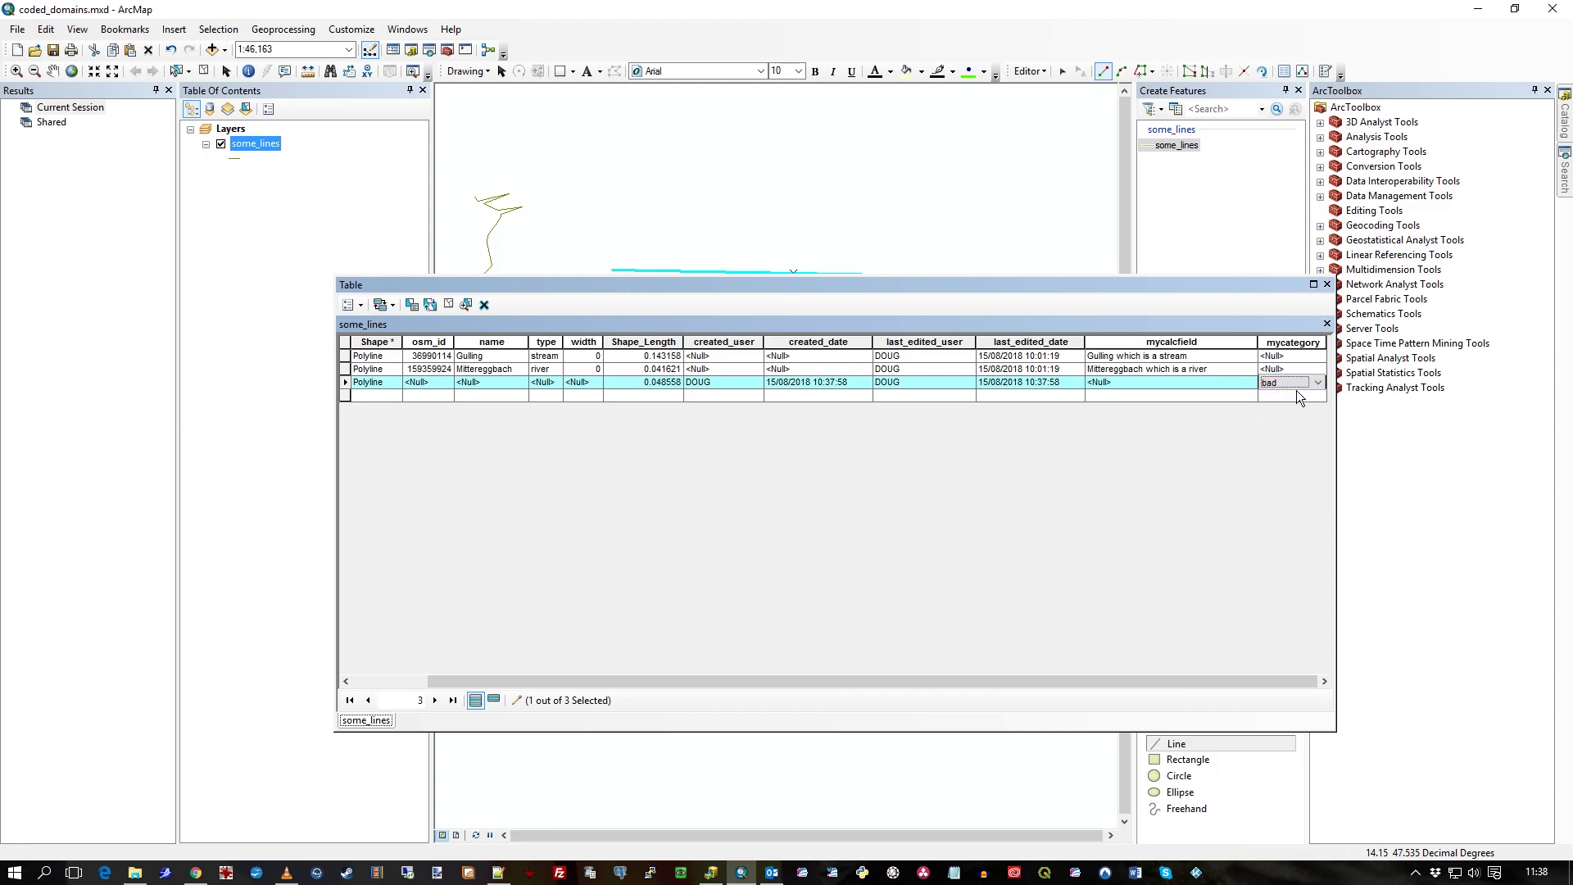
{"action": "left_click", "coordinate": [1296, 385]}
{"action": "left_click", "coordinate": [1292, 385]}
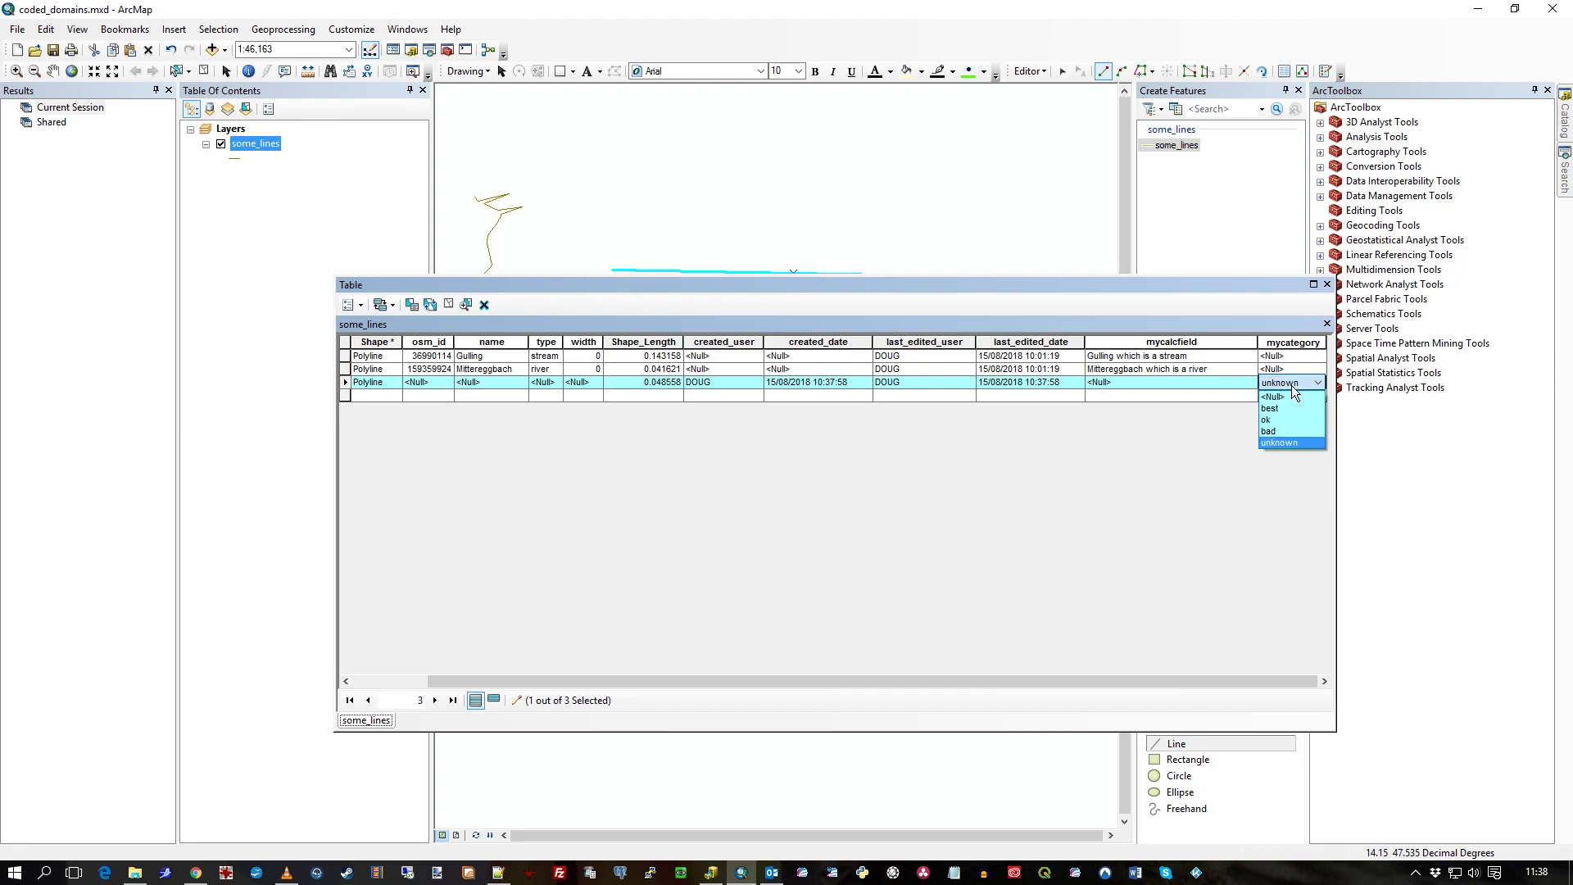
{"action": "left_click", "coordinate": [1291, 385]}
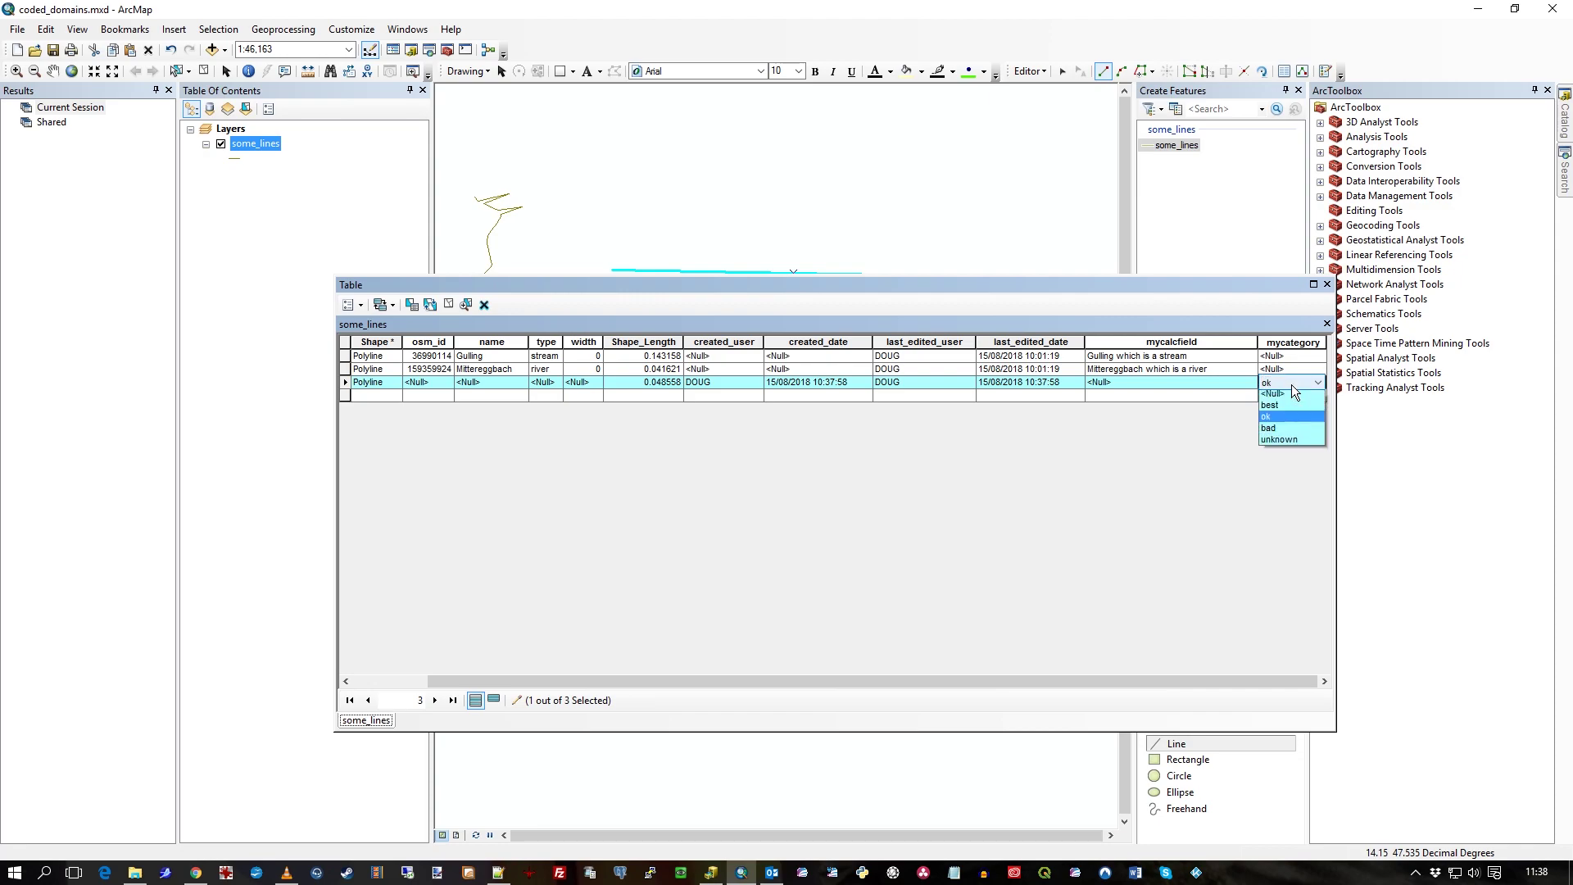
{"action": "left_click", "coordinate": [1292, 429]}
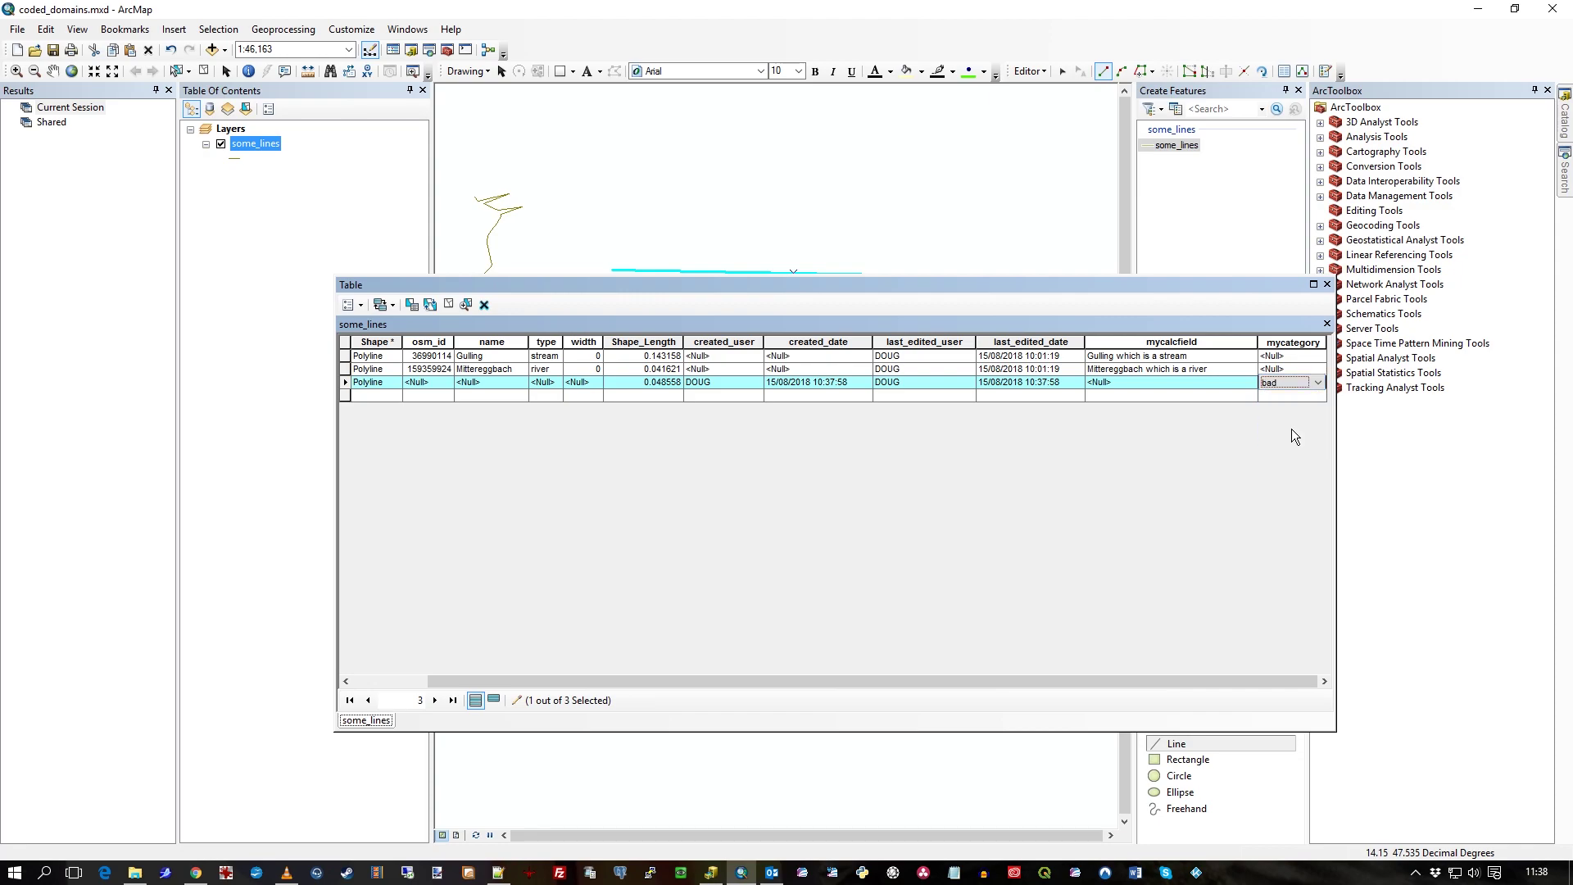
Reposition the table and switch mycategory through unknown, best and ok, finally leaving it unknown
{"action": "left_click_drag", "start_coordinate": [1019, 284], "coordinate": [938, 280]}
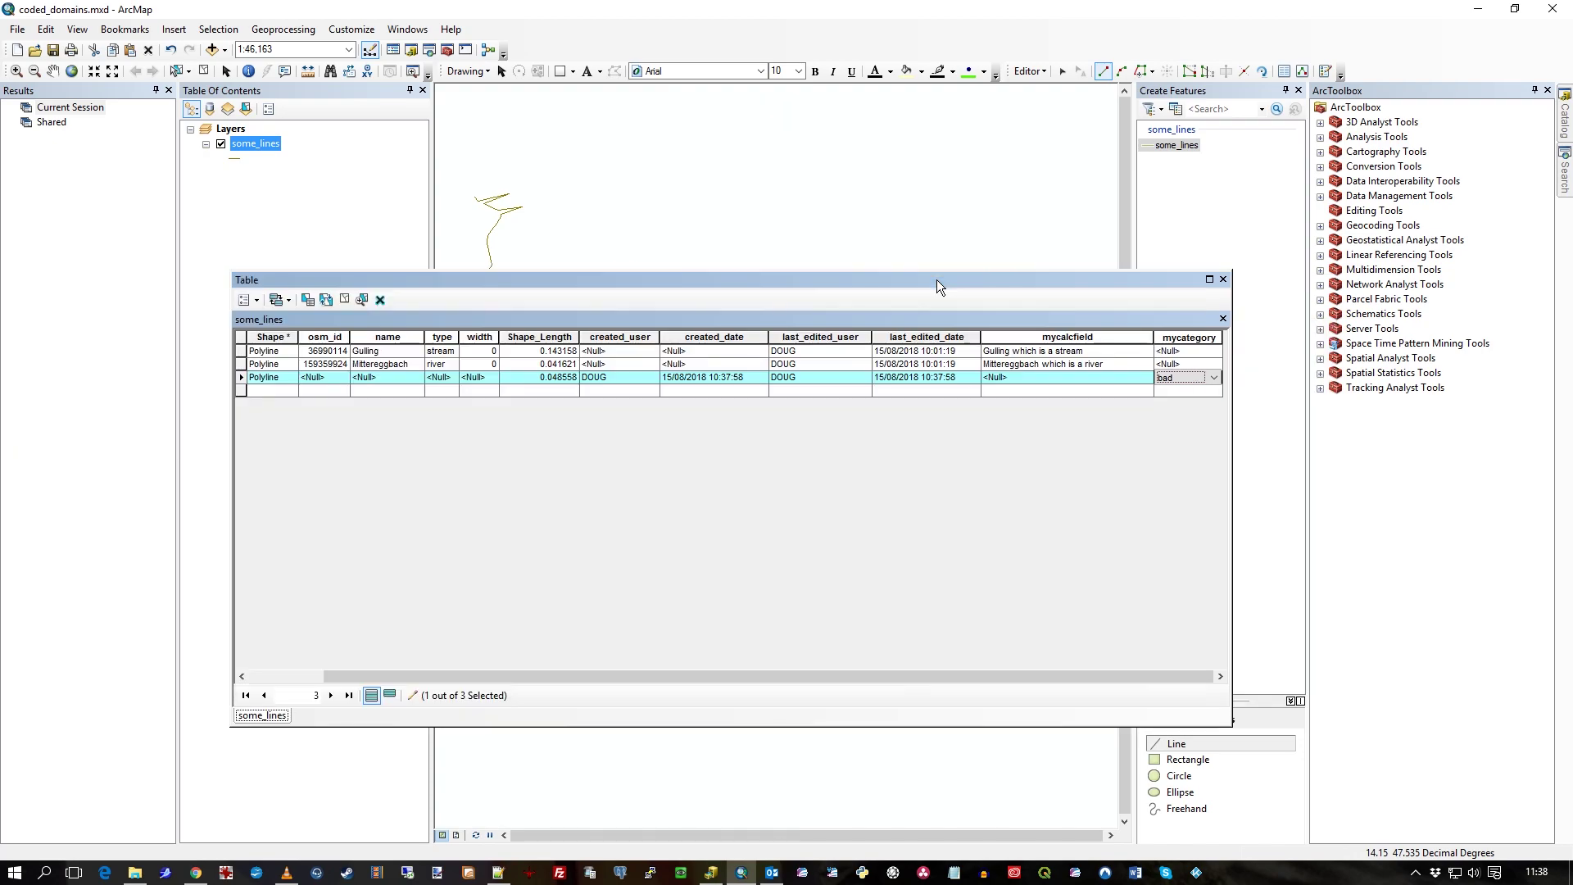
{"action": "left_click", "coordinate": [1214, 377]}
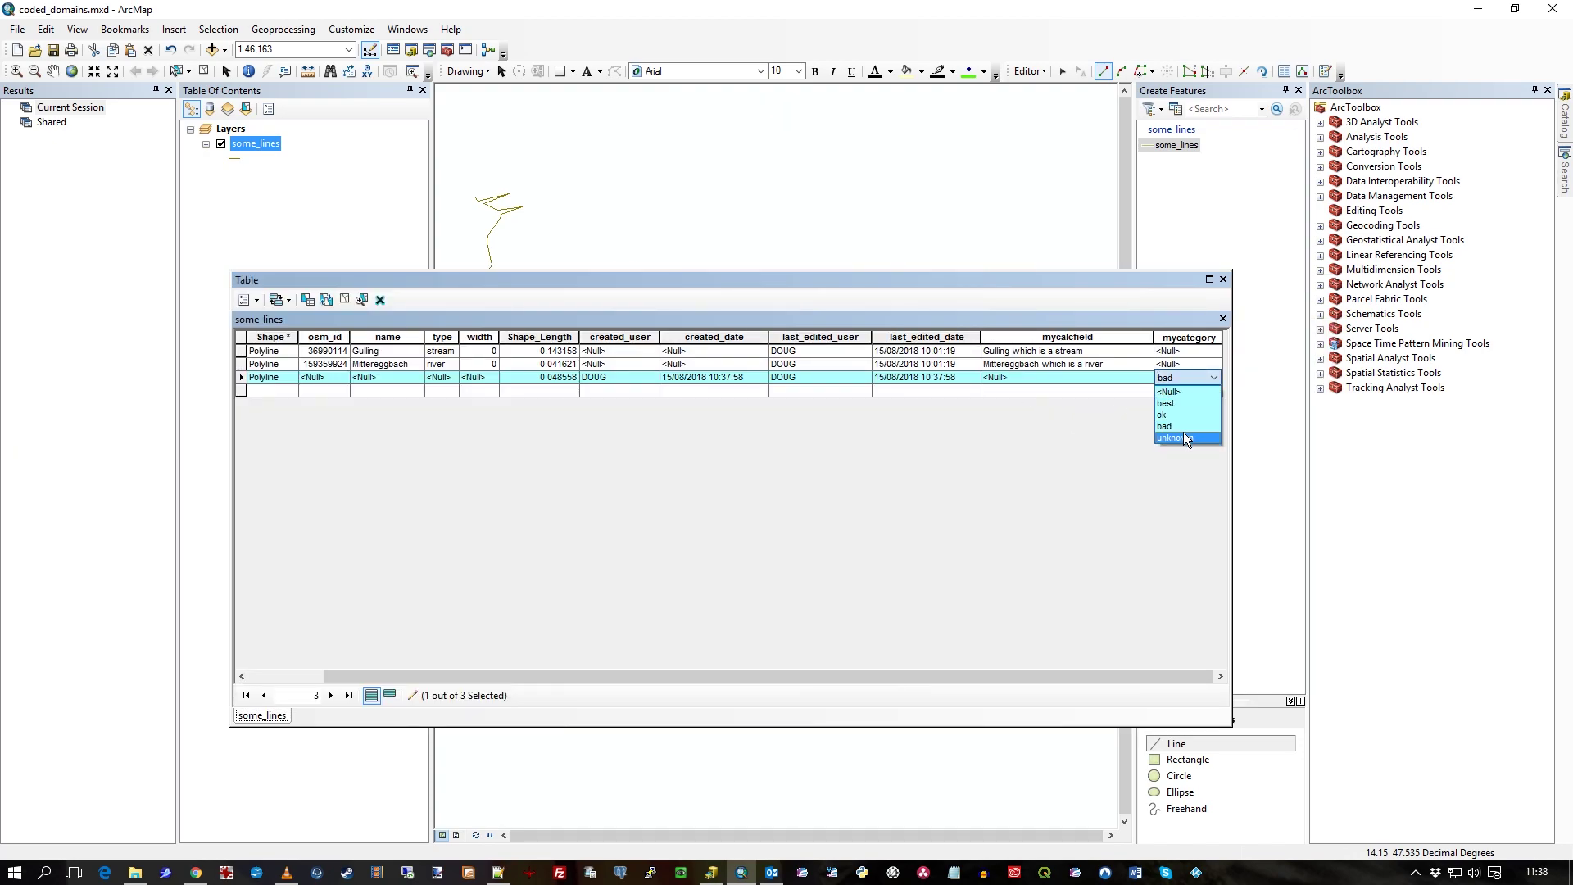
{"action": "left_click", "coordinate": [1183, 438]}
{"action": "left_click", "coordinate": [1184, 377]}
{"action": "left_click", "coordinate": [1177, 401]}
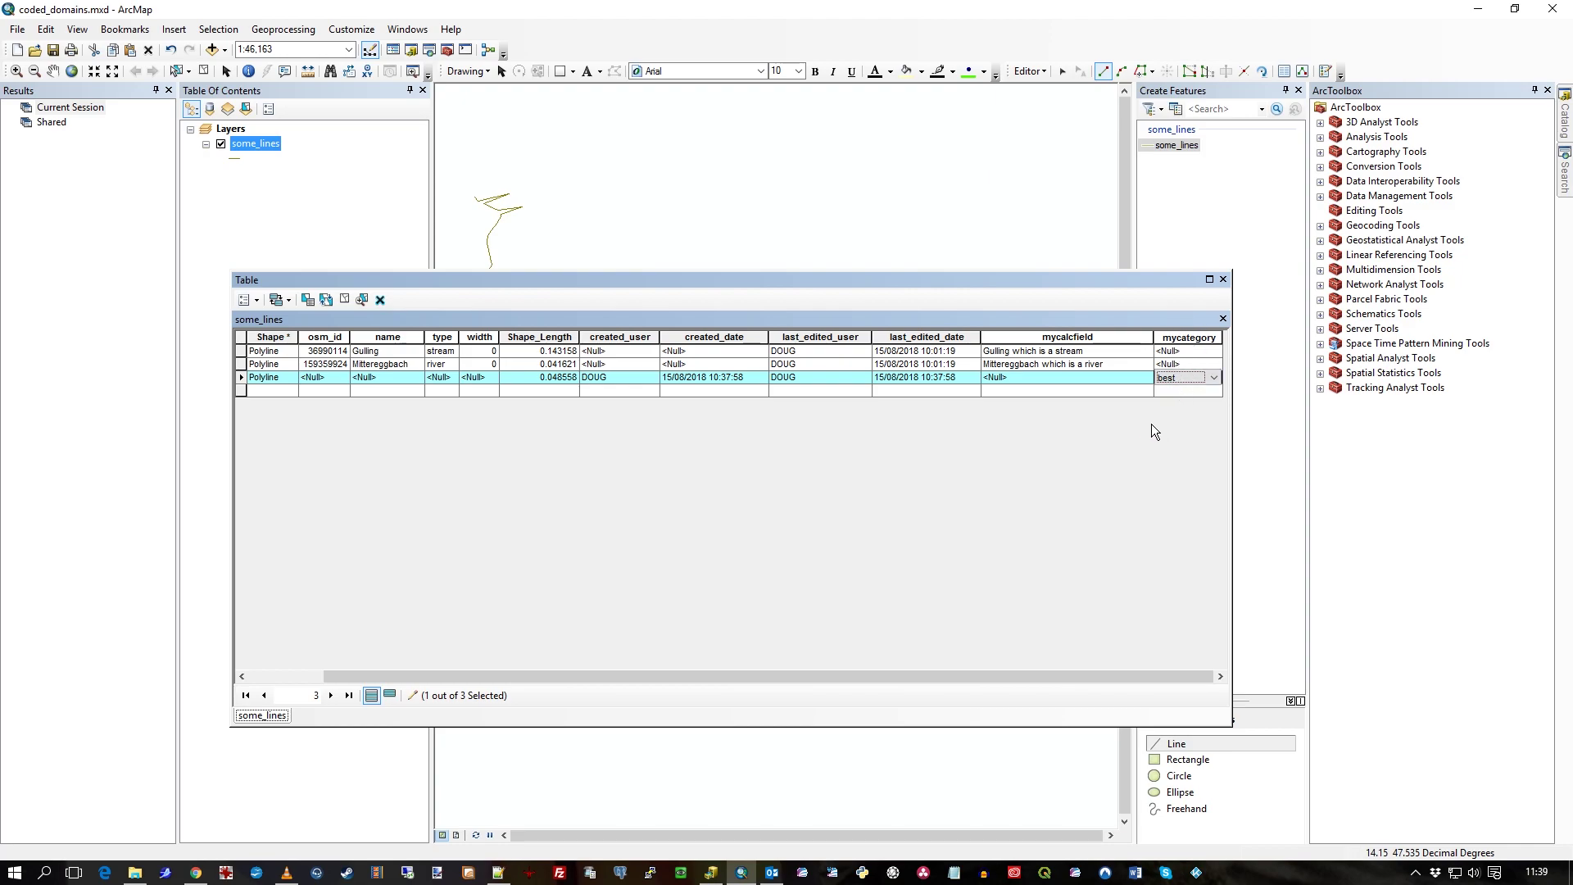
{"action": "left_click_drag", "start_coordinate": [985, 279], "coordinate": [1001, 293]}
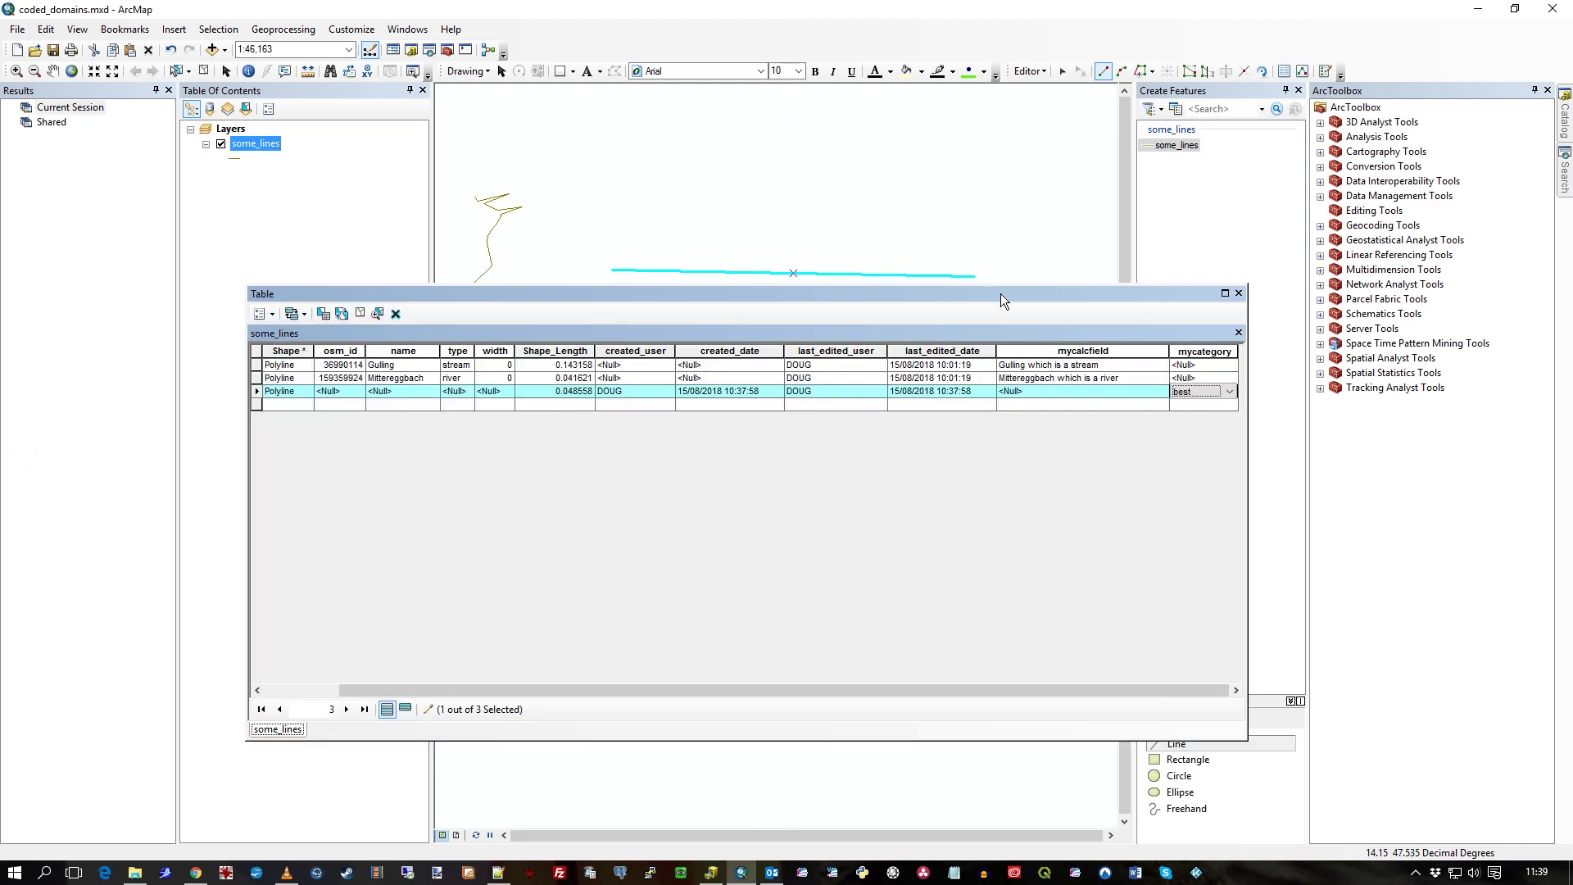
{"action": "left_click", "coordinate": [1211, 391]}
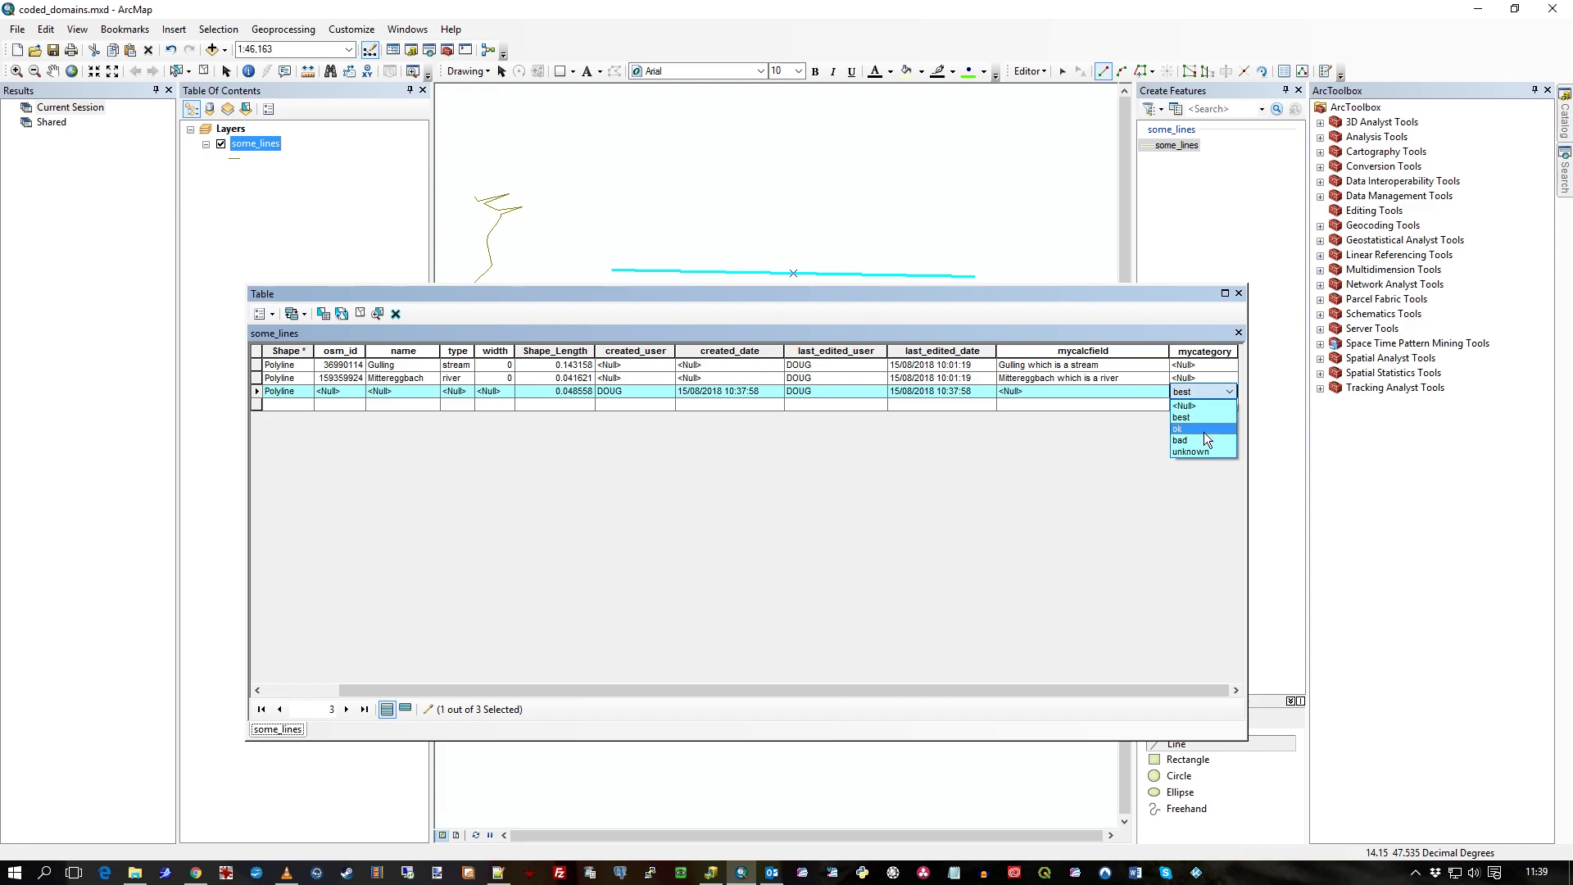
{"action": "left_click", "coordinate": [1214, 398]}
{"action": "left_click", "coordinate": [1213, 394]}
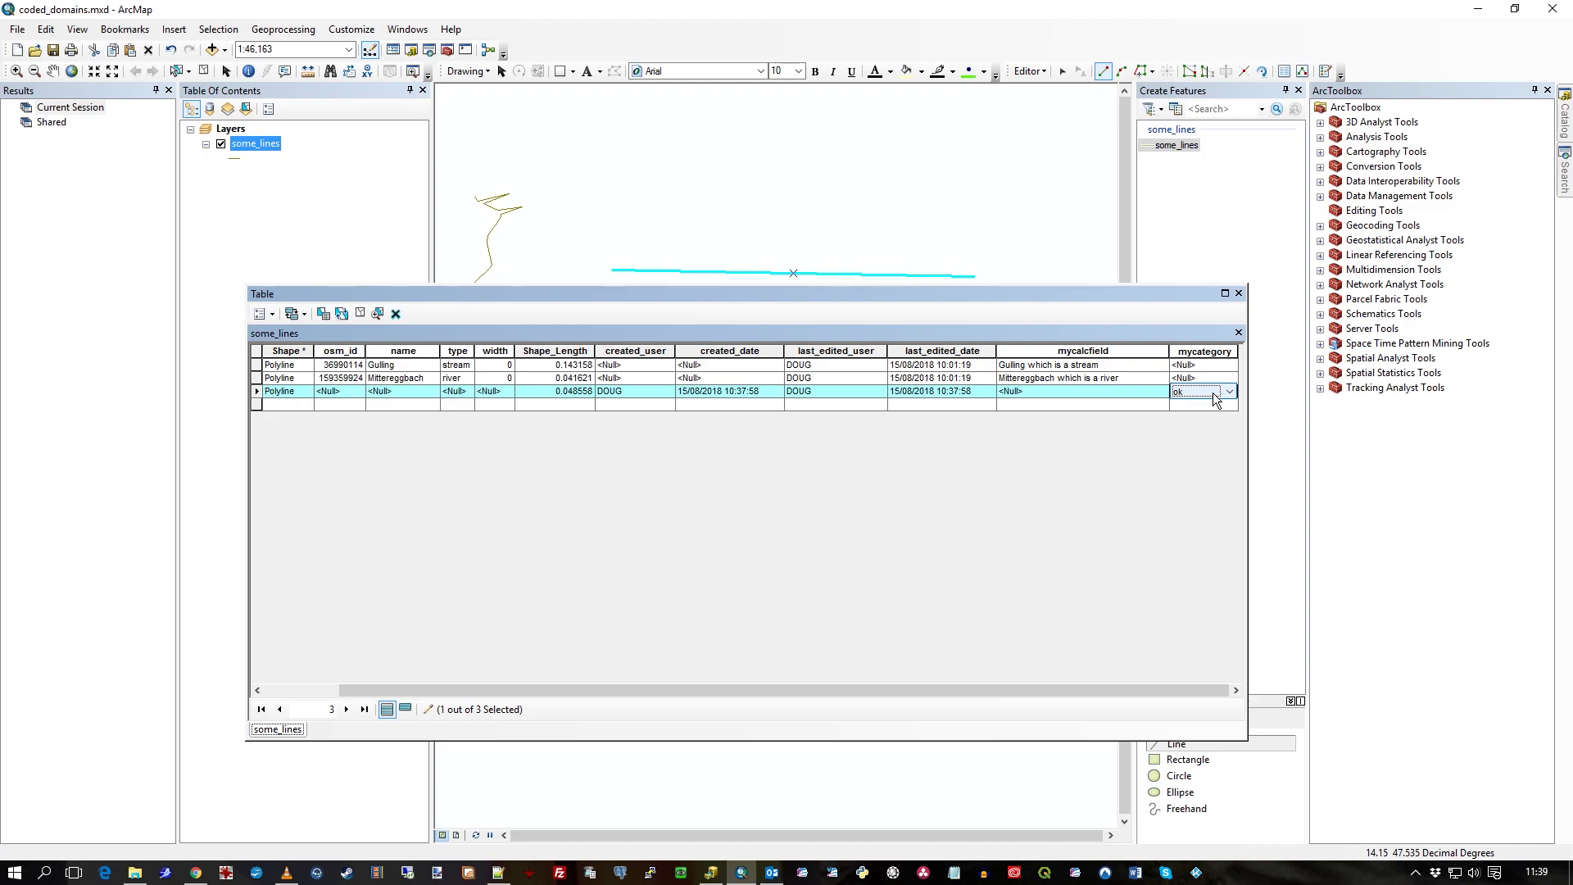
{"action": "left_click", "coordinate": [1213, 392]}
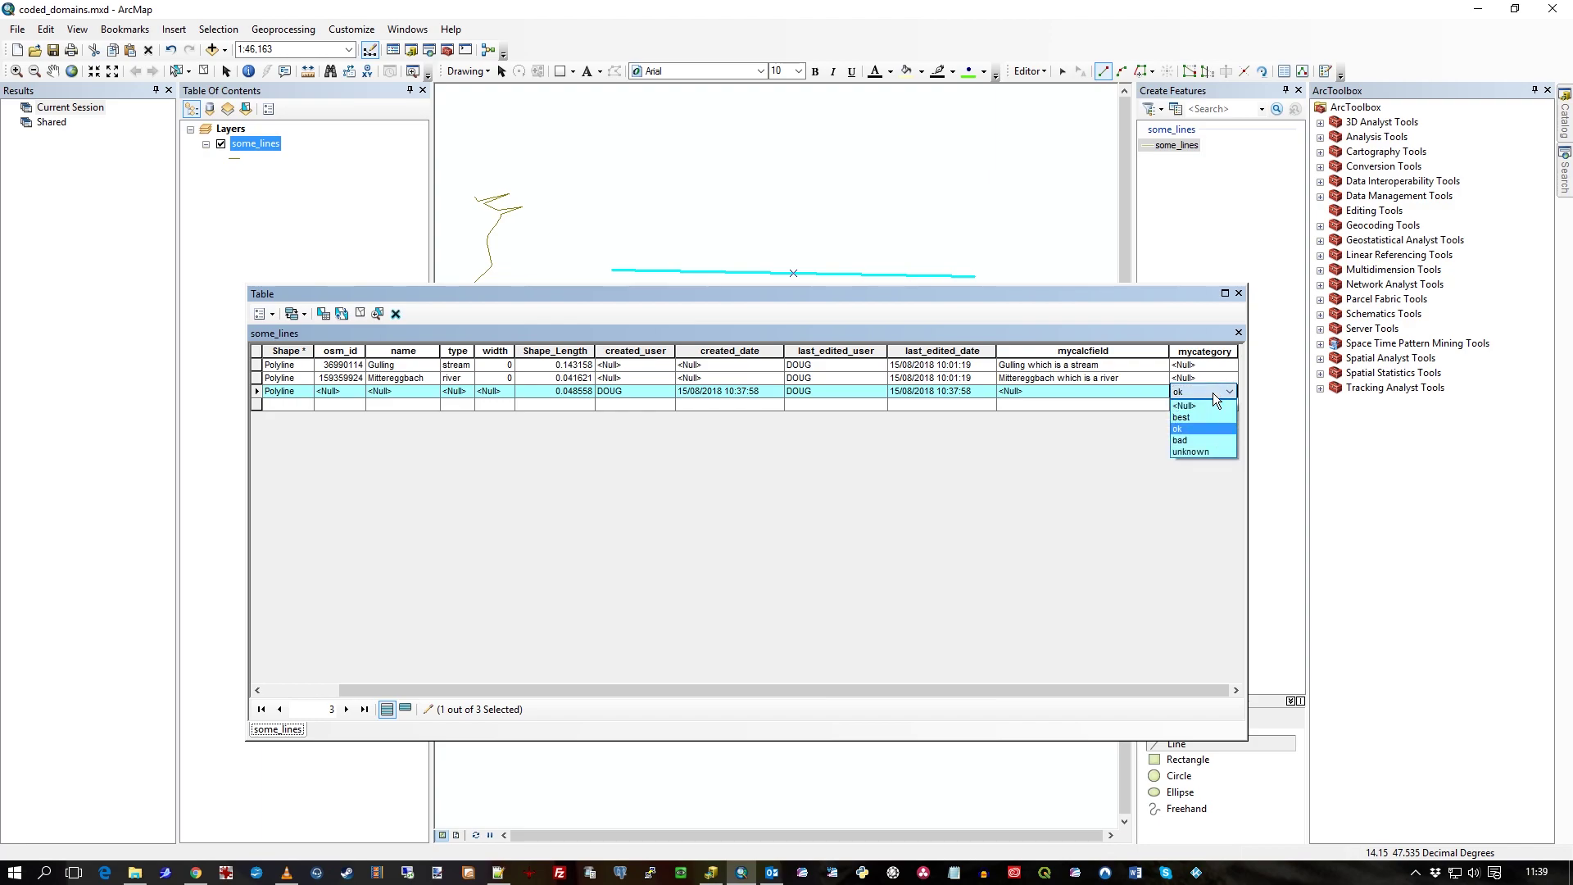
{"action": "left_click", "coordinate": [1201, 452]}
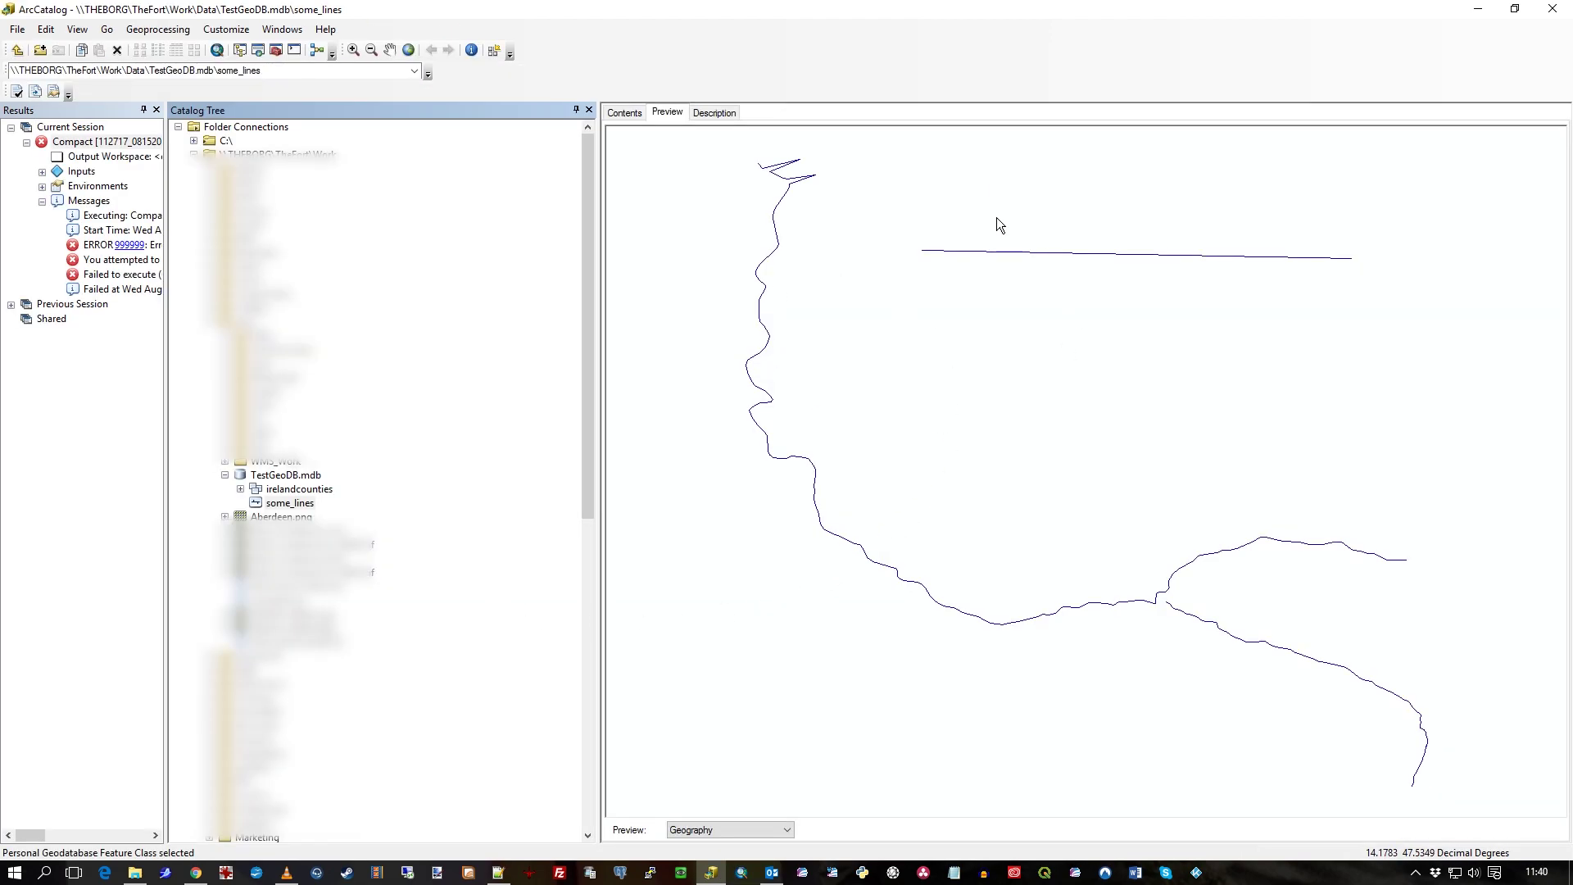
Confirm ArcGIS Desktop 10.5 in About ArcCatalog, then select TestGeoDB.mdb in the Catalog Tree
{"action": "left_click", "coordinate": [326, 30]}
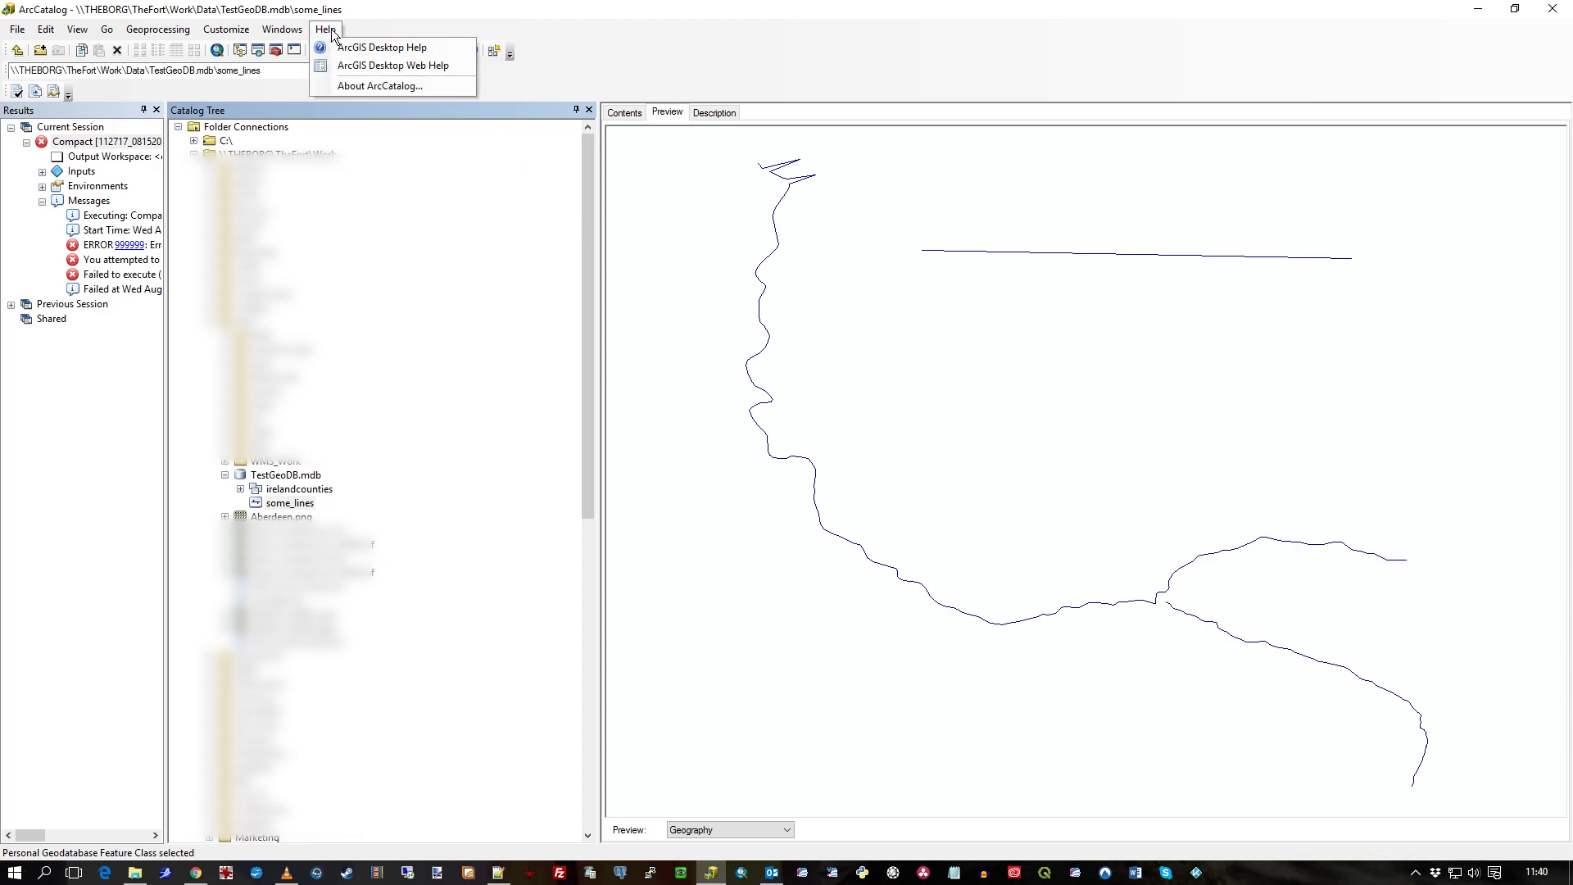
{"action": "left_click", "coordinate": [381, 86]}
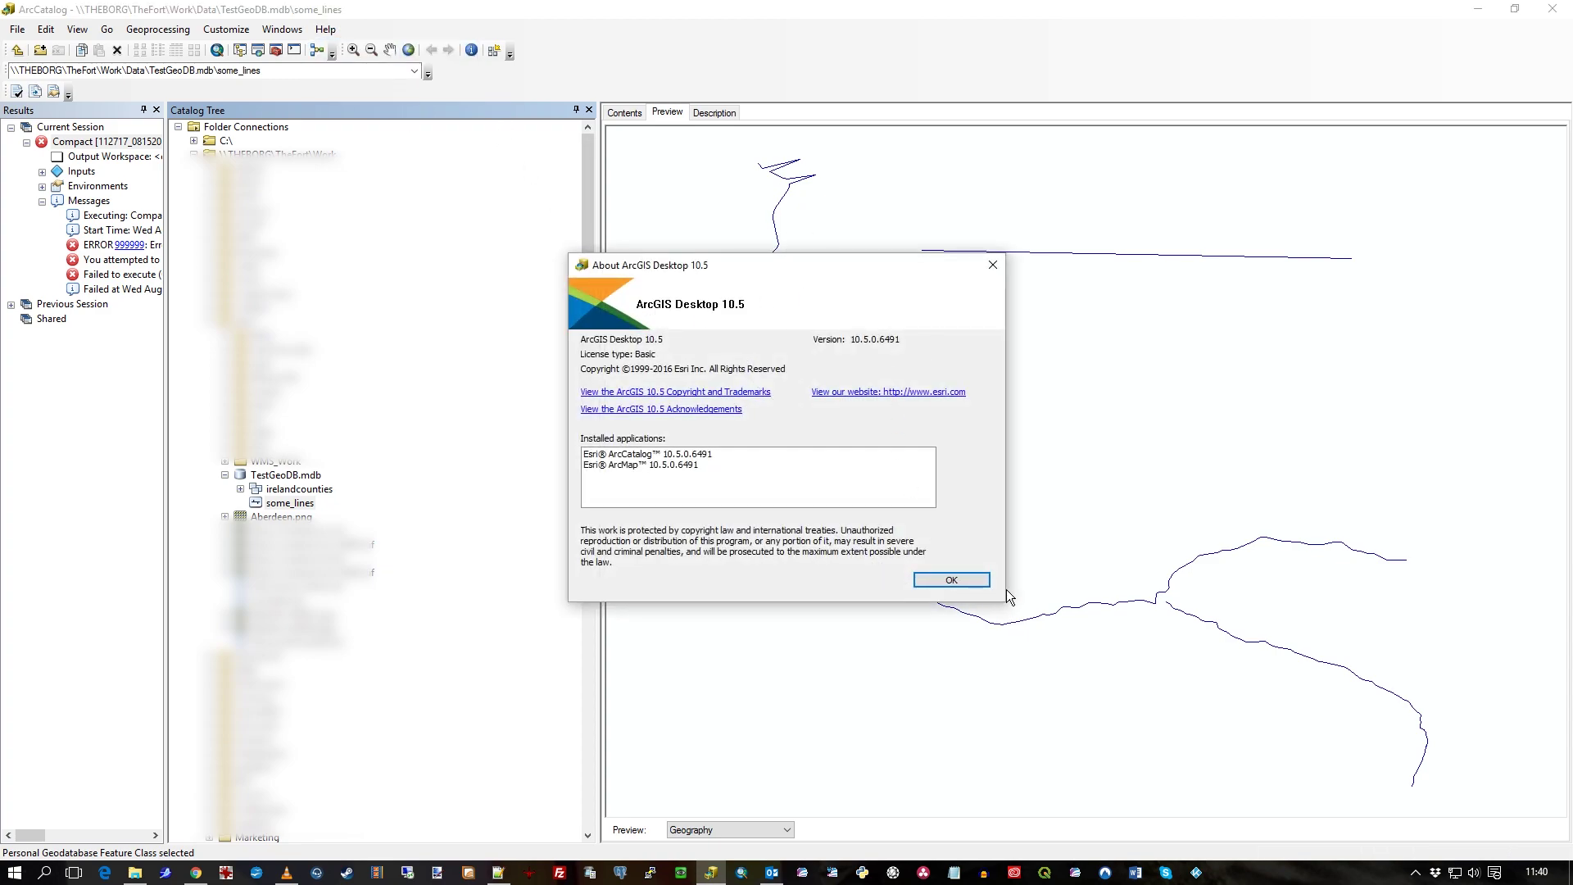
{"action": "left_click", "coordinate": [978, 580]}
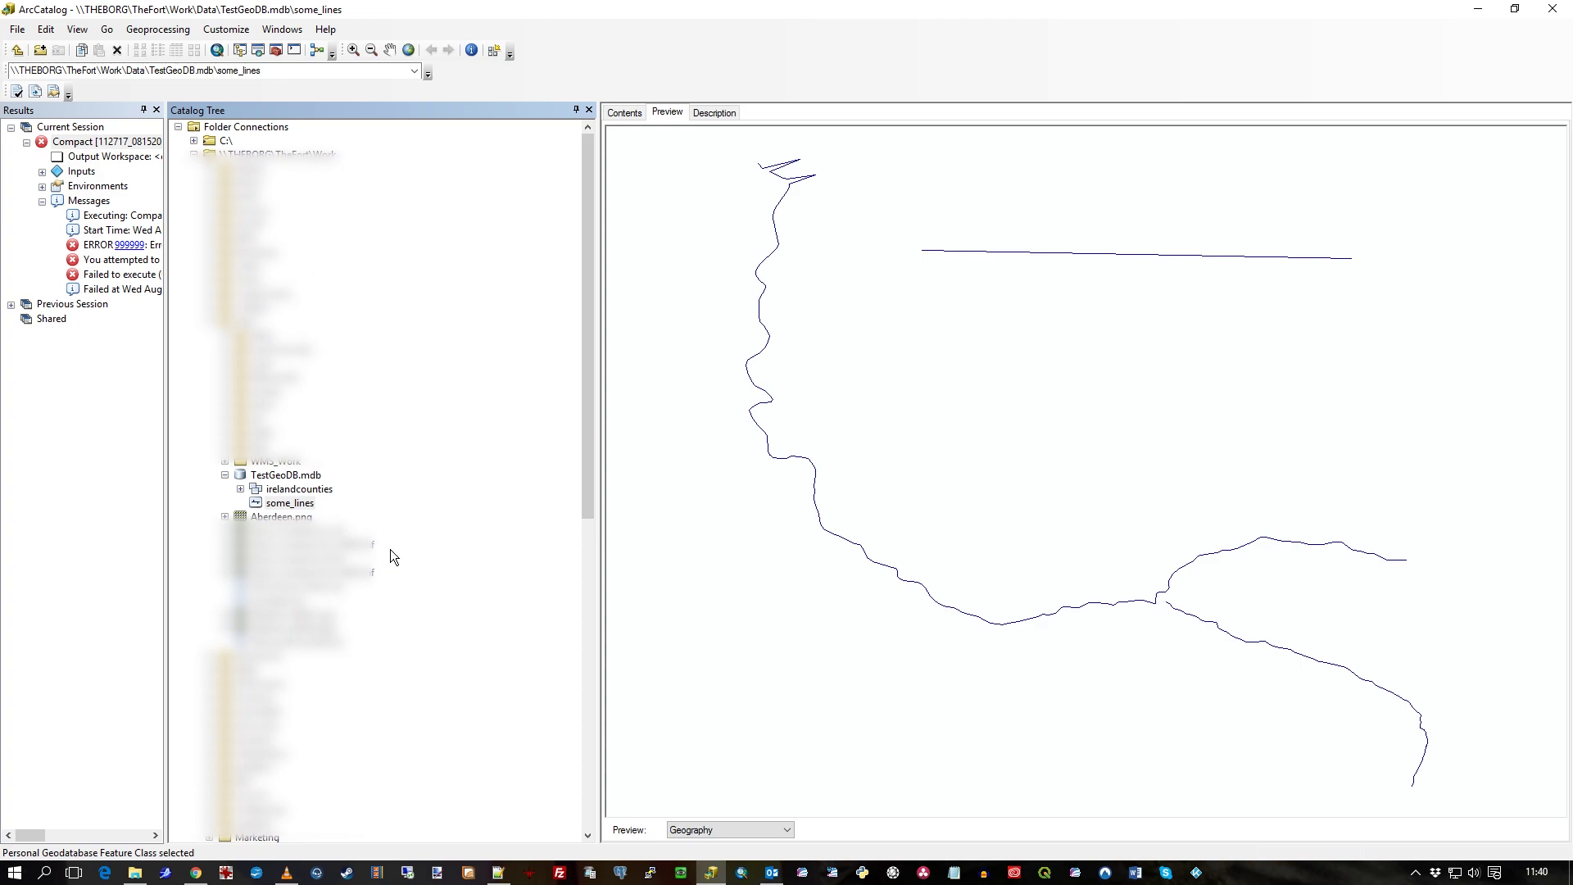
{"action": "left_click", "coordinate": [292, 504]}
Review TestGeoDB.mdb's geodatabase properties and cancel without making changes
{"action": "left_click", "coordinate": [285, 477]}
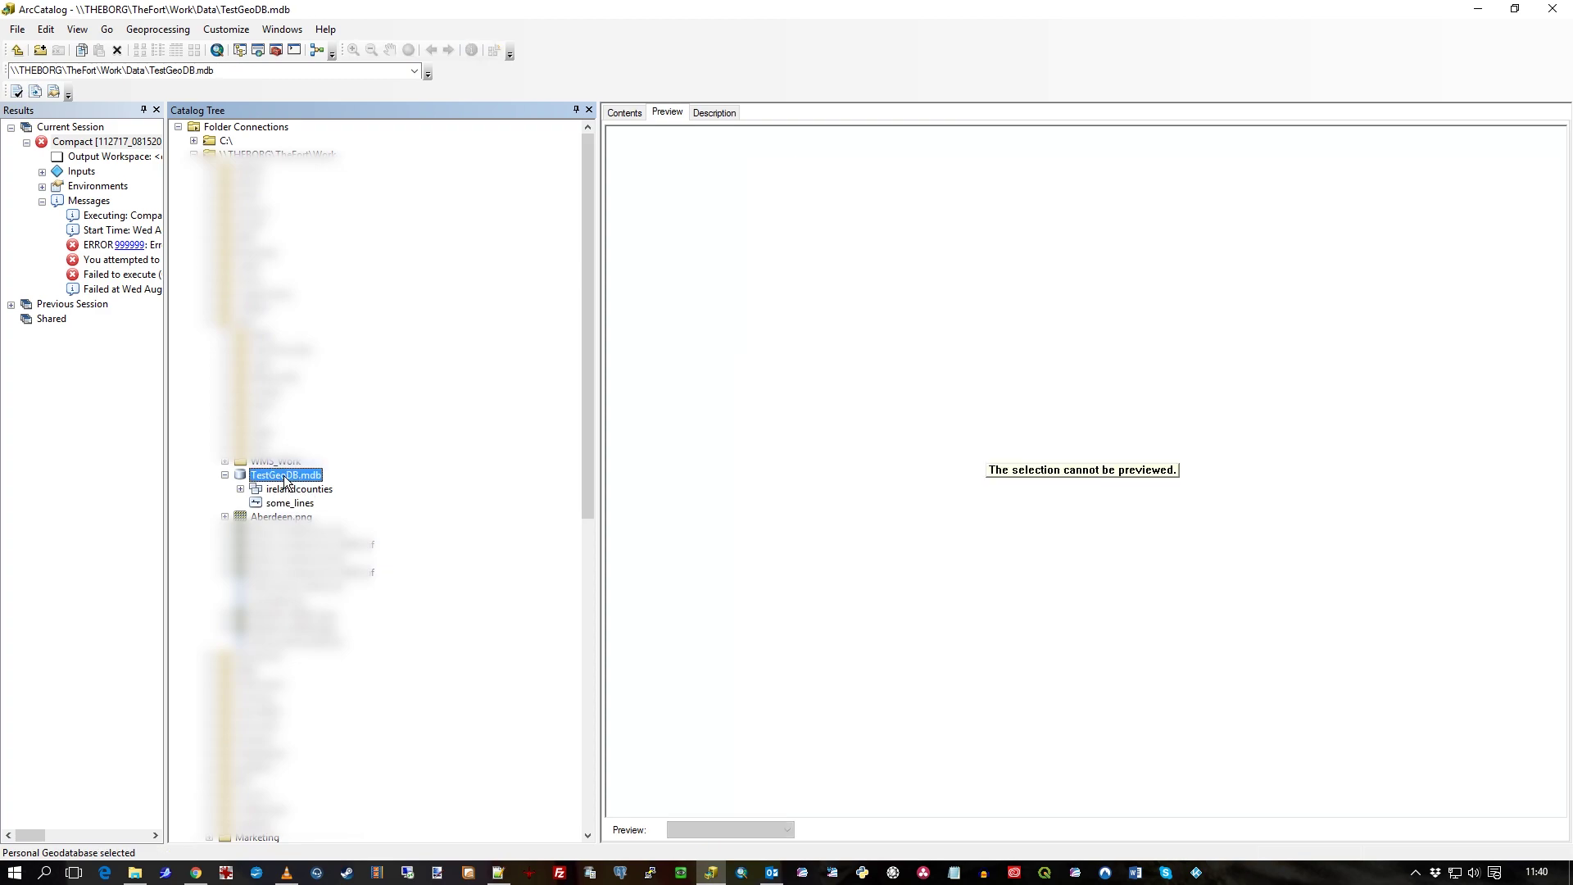
{"action": "right_click", "coordinate": [286, 478]}
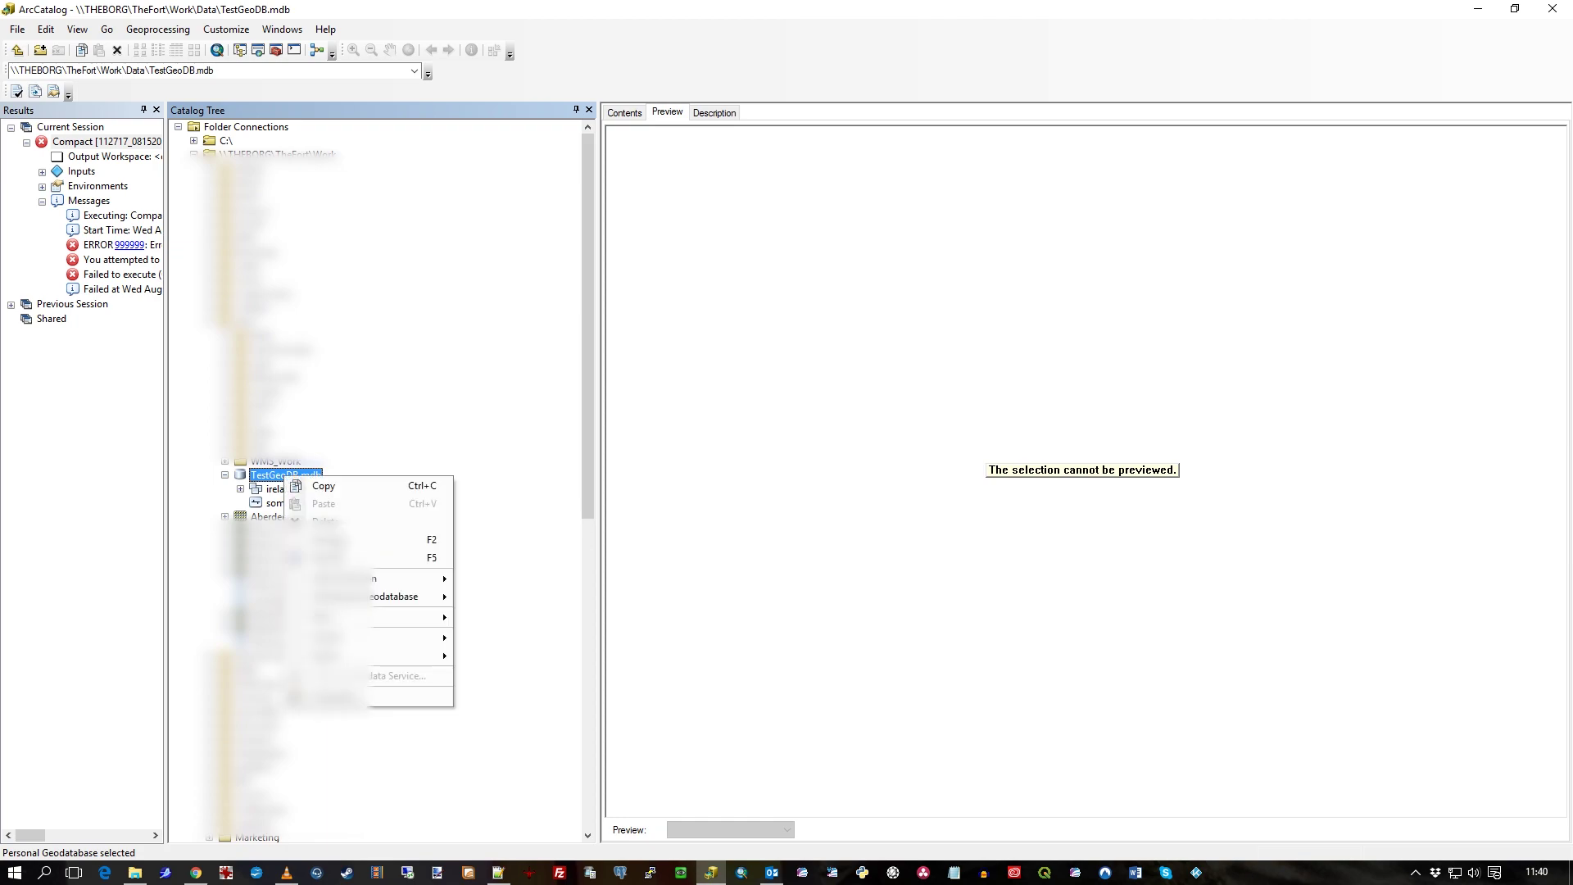
{"action": "left_click", "coordinate": [382, 689]}
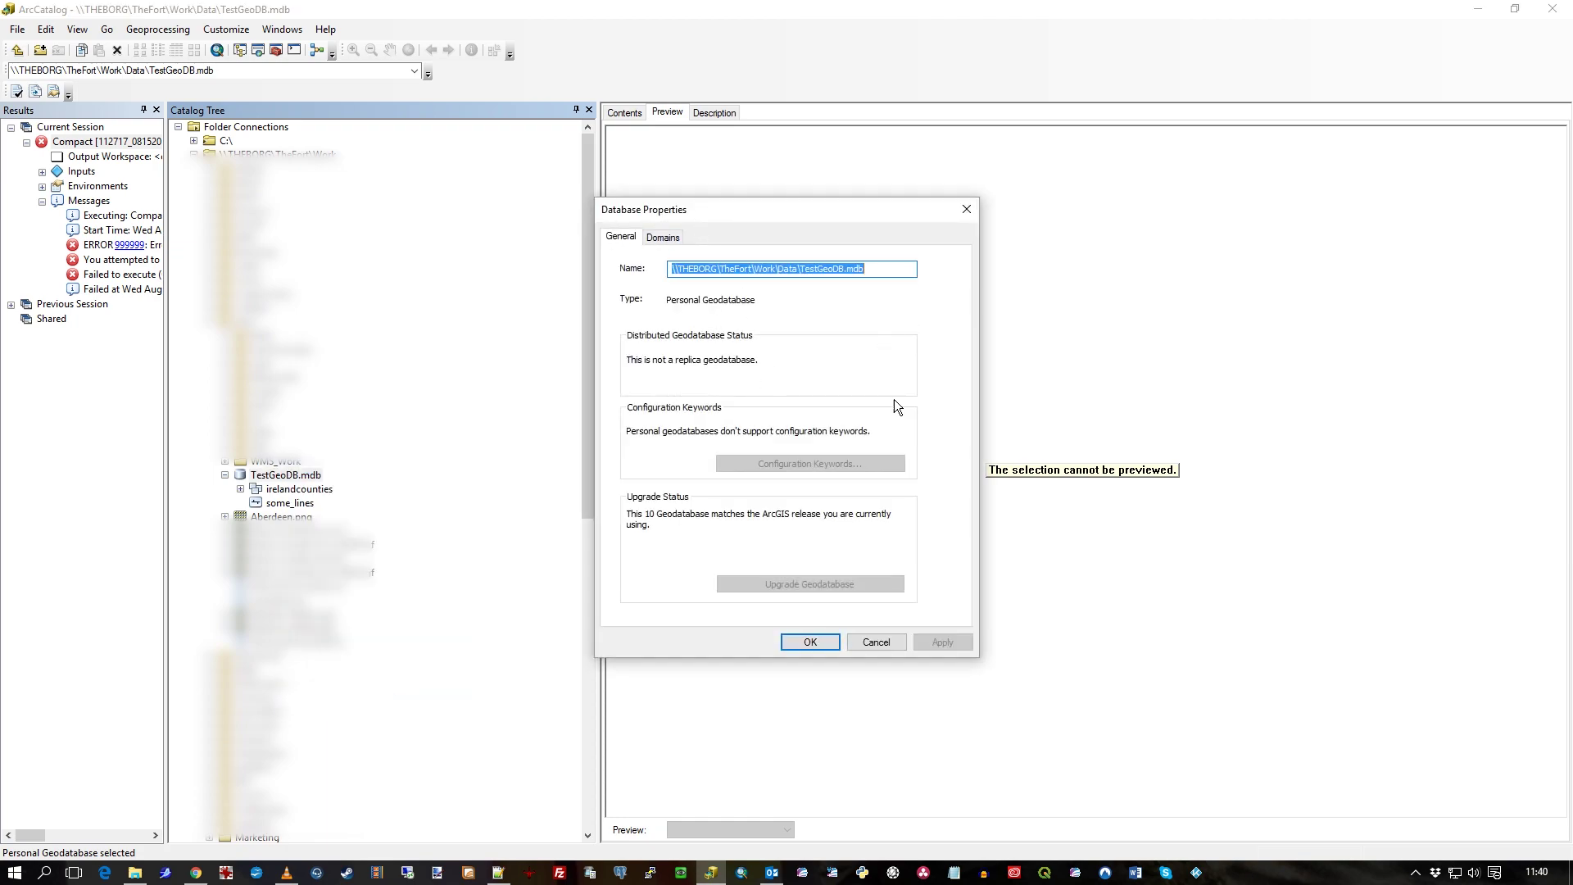
{"action": "left_click", "coordinate": [874, 642]}
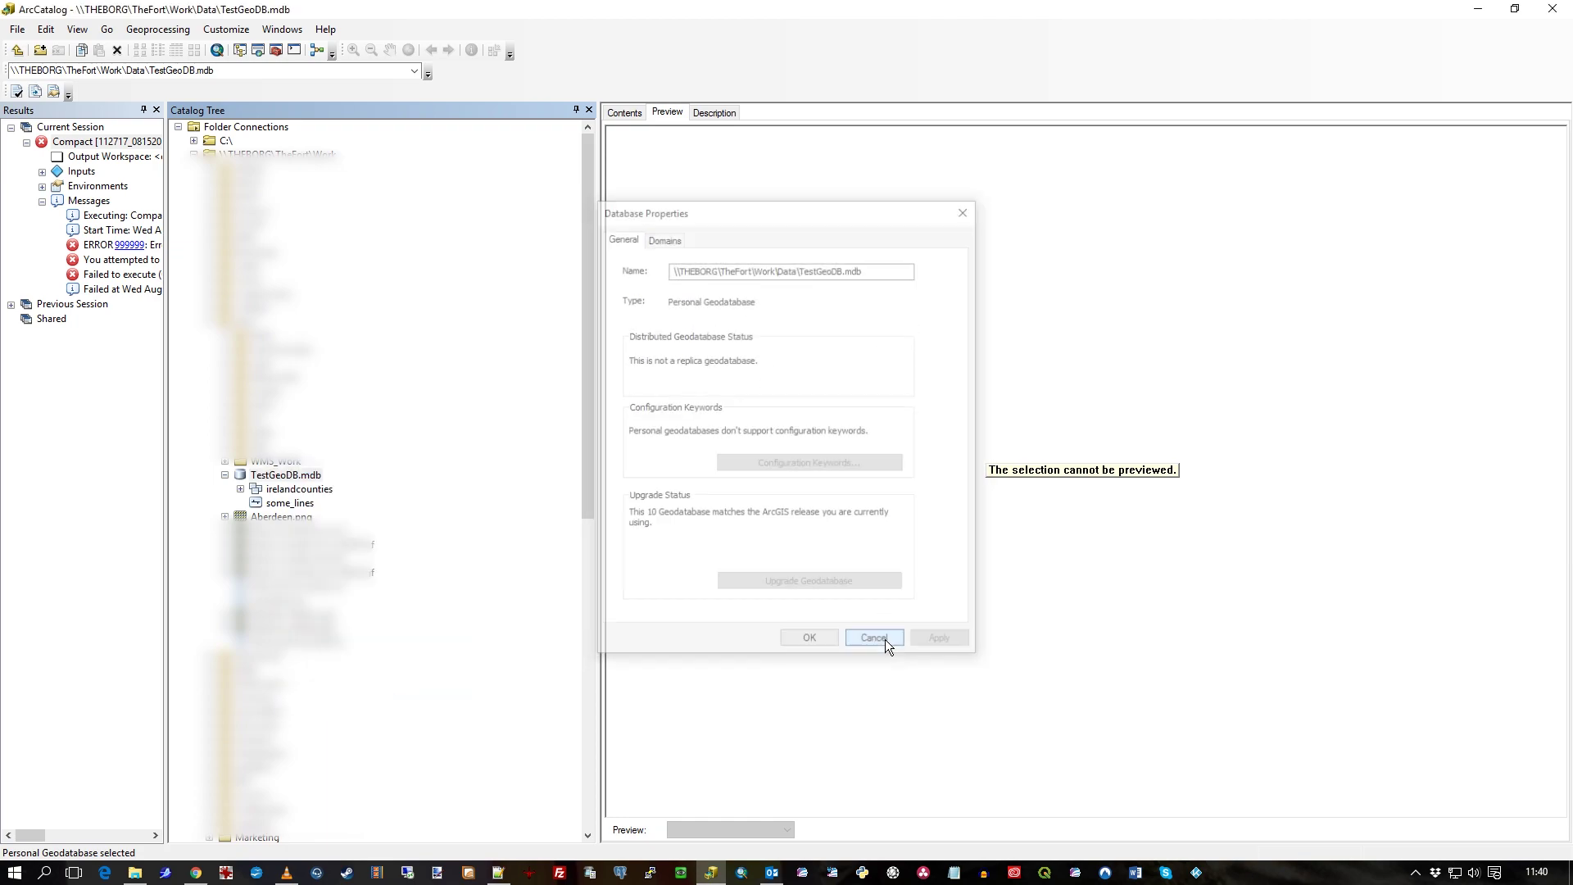
Open the some_lines feature class properties at the Fields list
{"action": "left_click", "coordinate": [282, 504]}
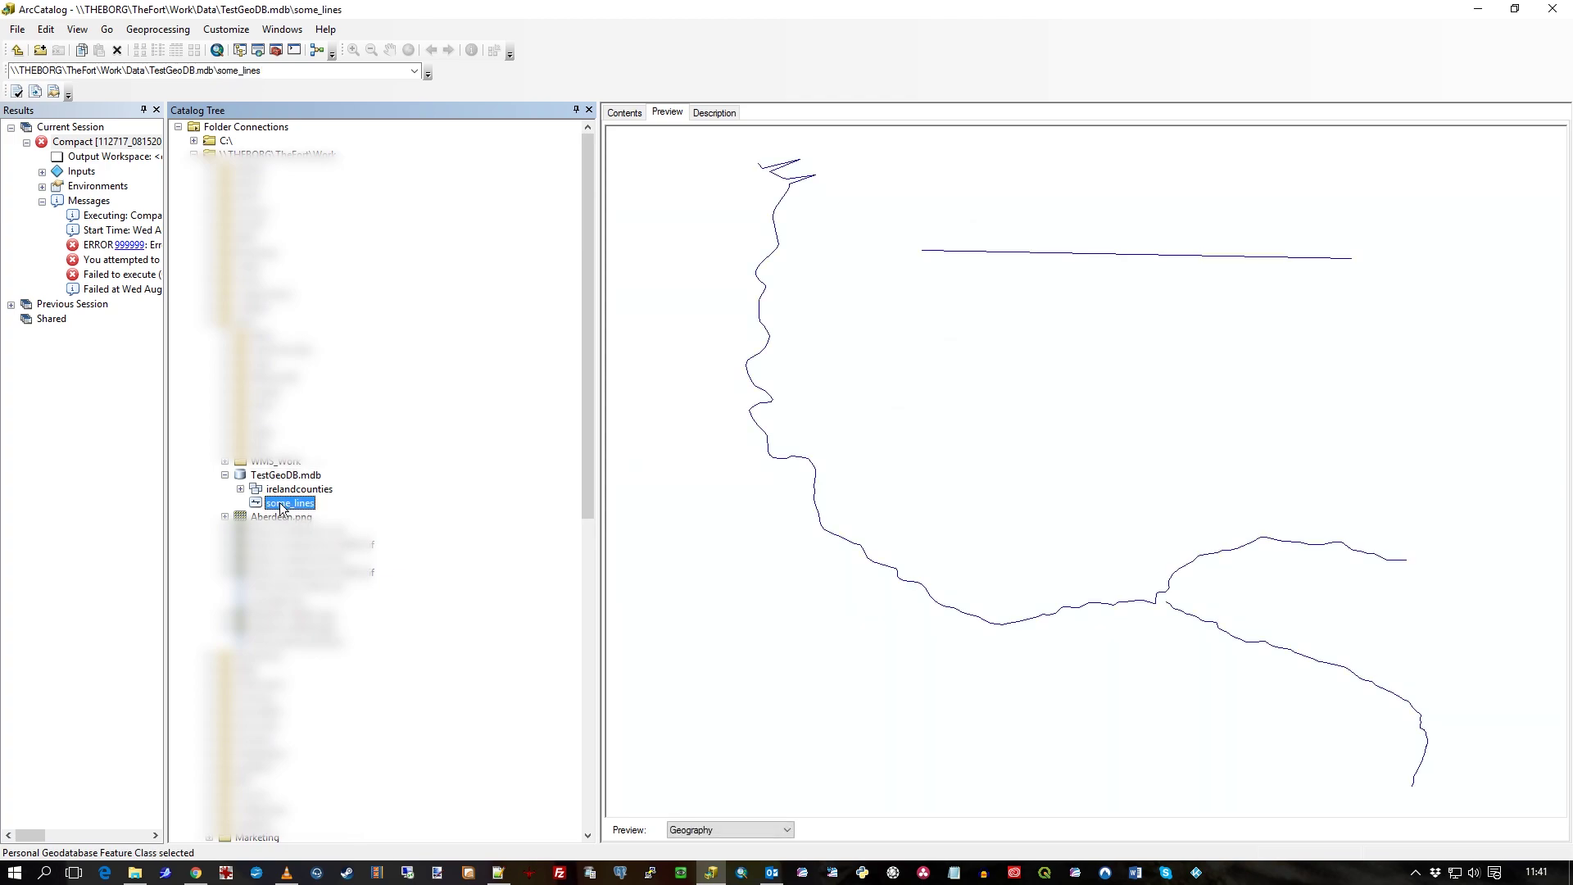
{"action": "right_click", "coordinate": [282, 508]}
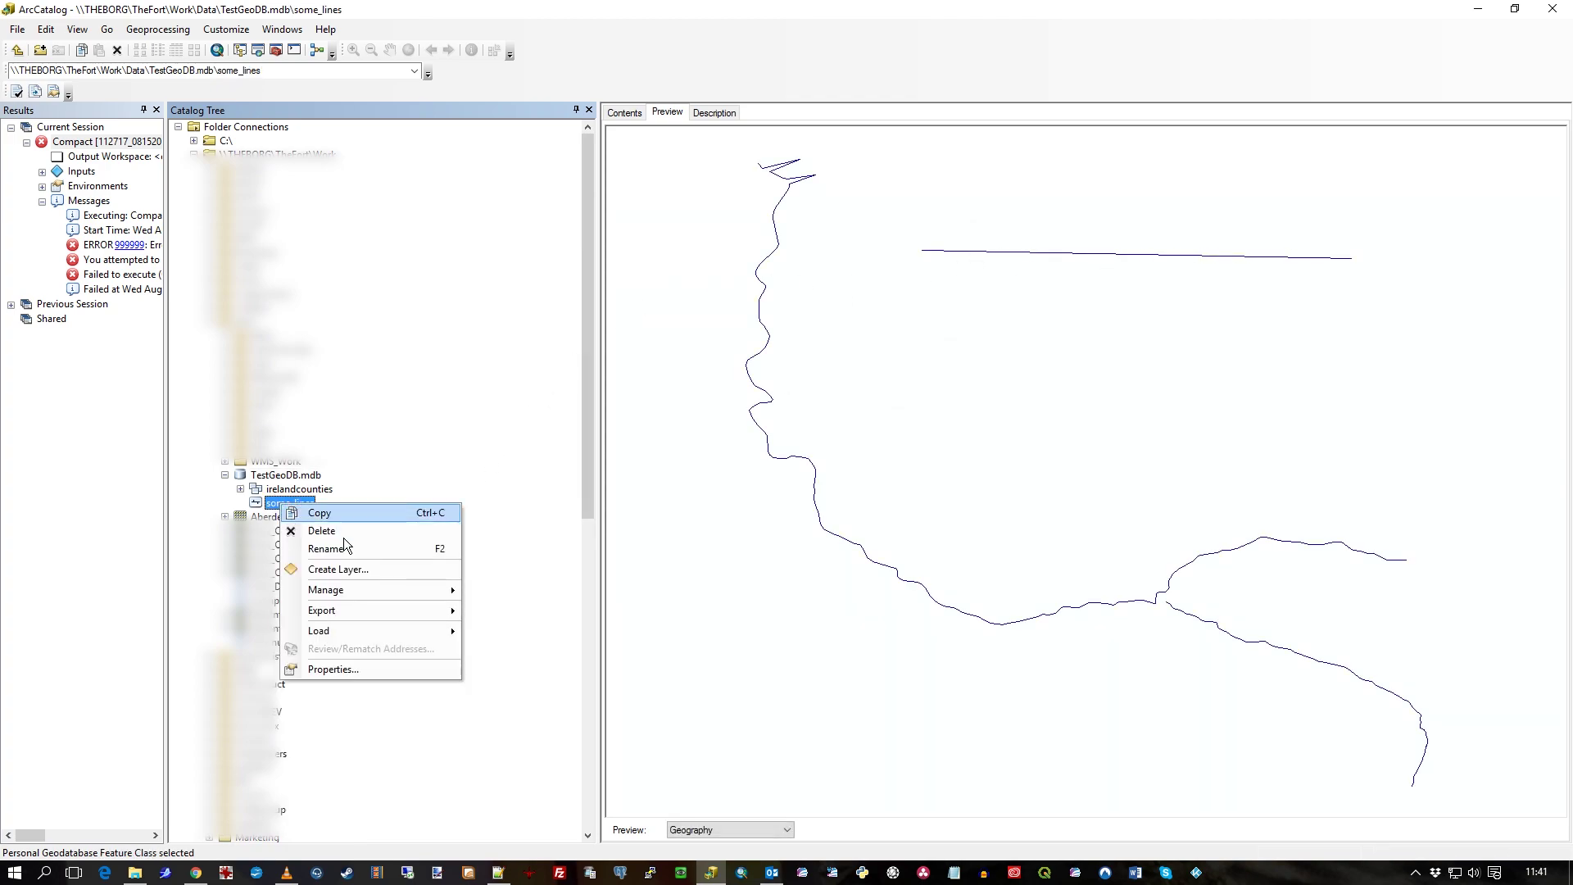
{"action": "left_click", "coordinate": [341, 666]}
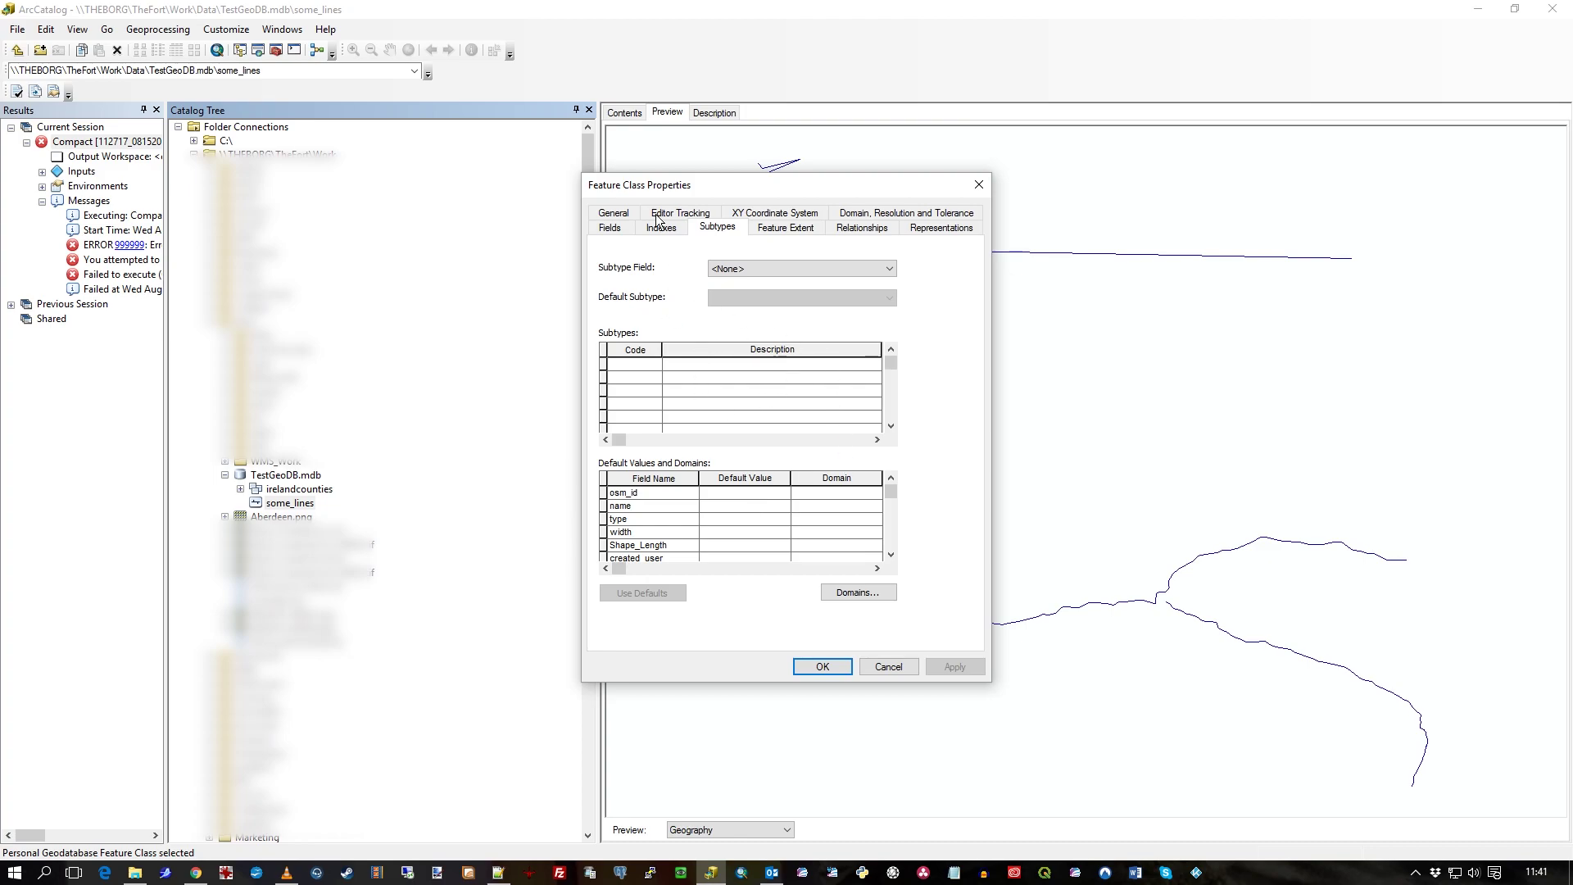
{"action": "left_click", "coordinate": [621, 230]}
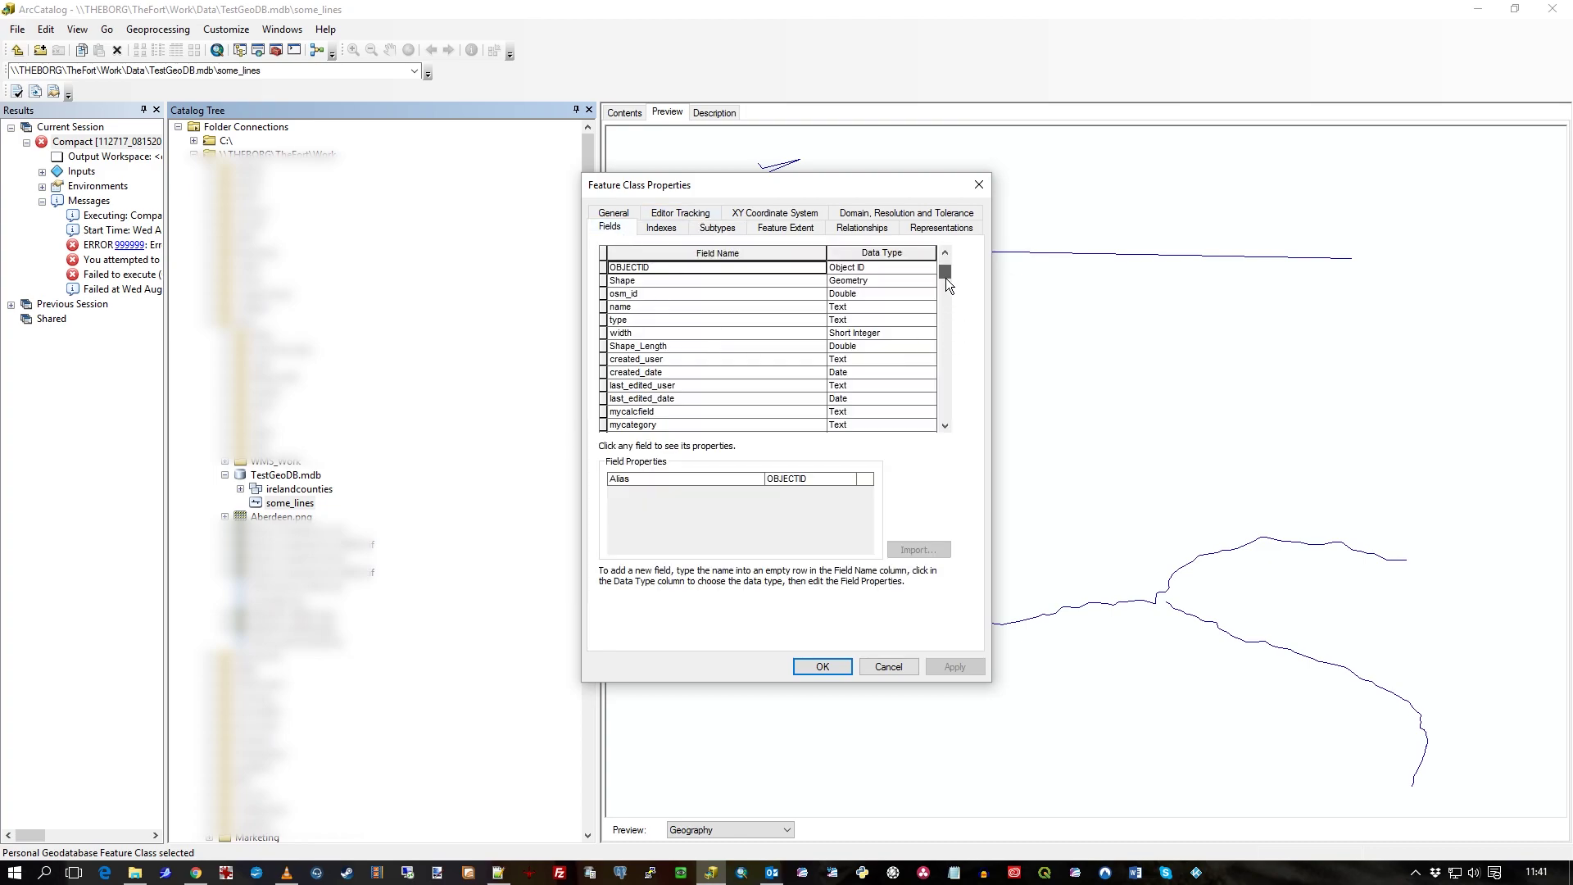
Inspect mycategory's textcatdef domain, length and default value A, then show the Subtypes page
{"action": "left_click", "coordinate": [945, 278]}
{"action": "left_click", "coordinate": [660, 412]}
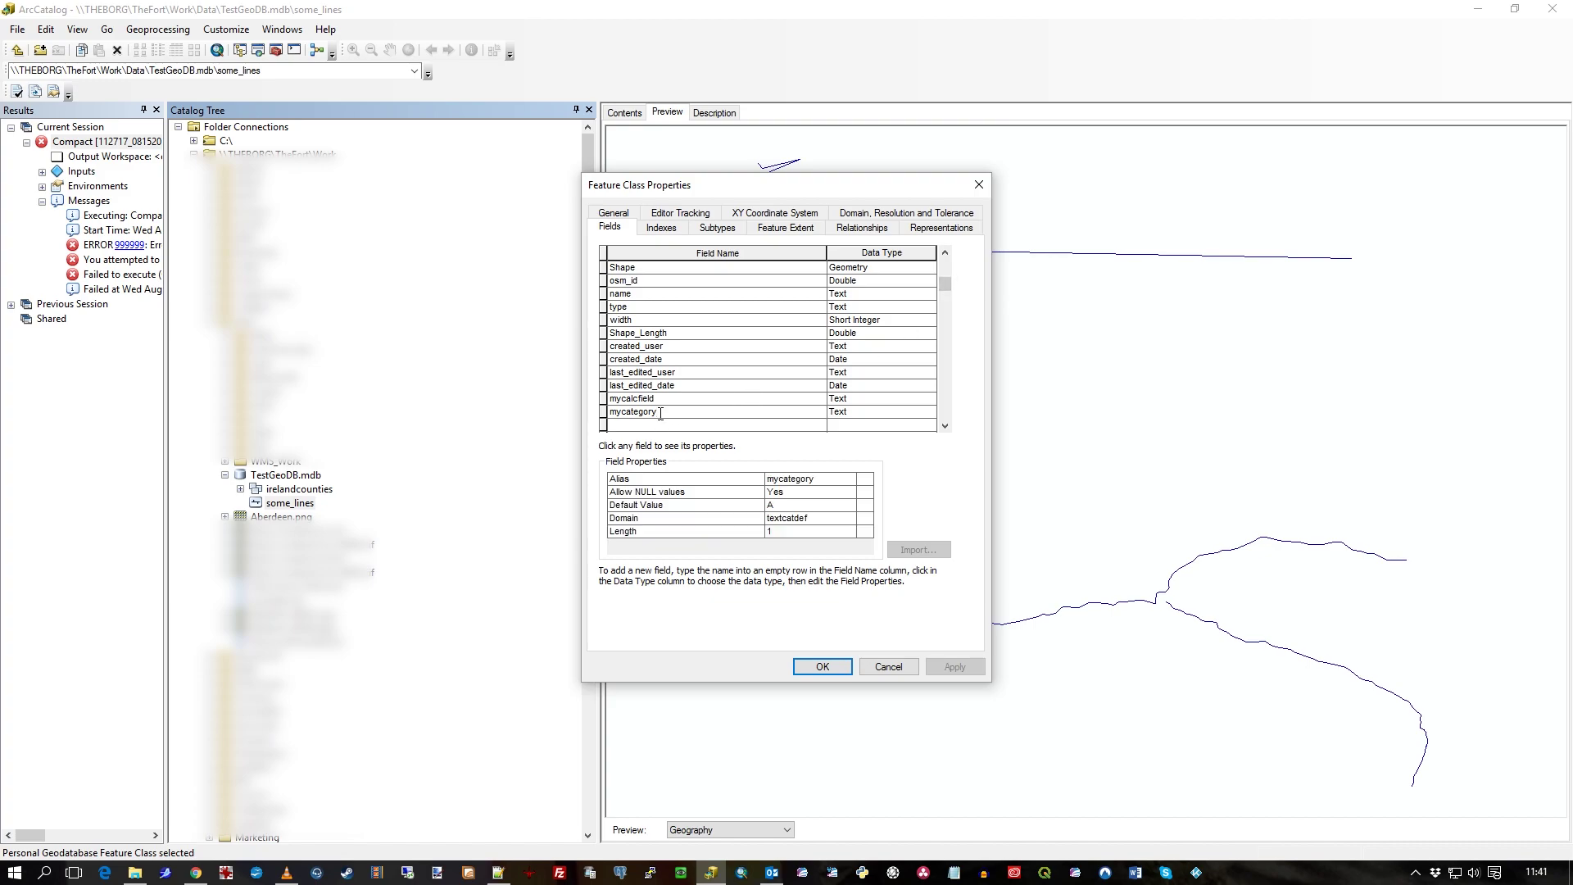
{"action": "left_click", "coordinate": [604, 412]}
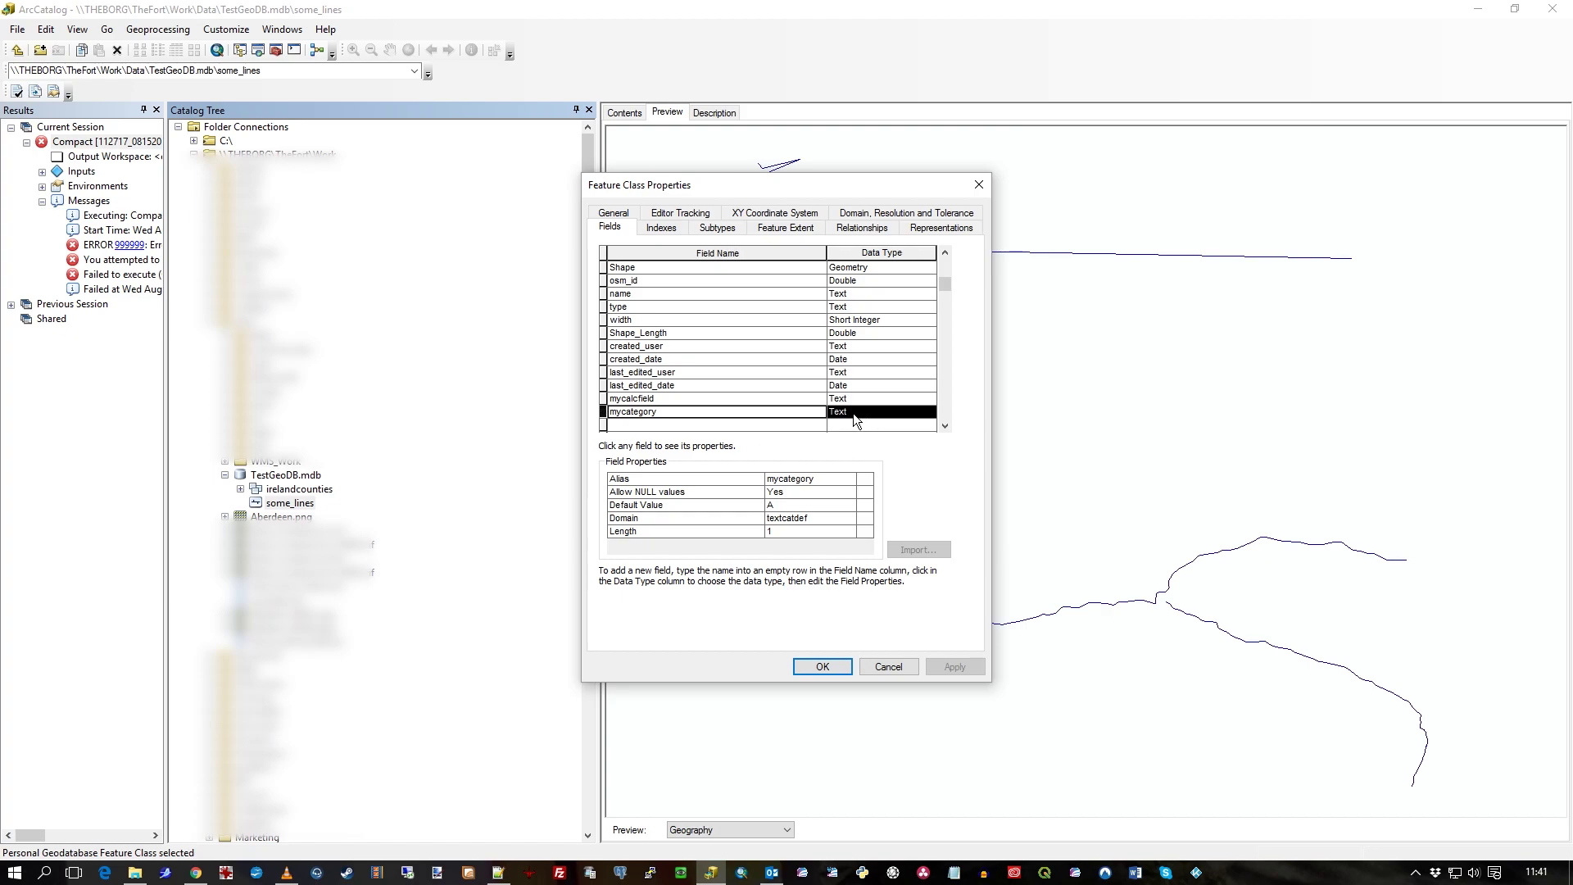
{"action": "left_click", "coordinate": [628, 521]}
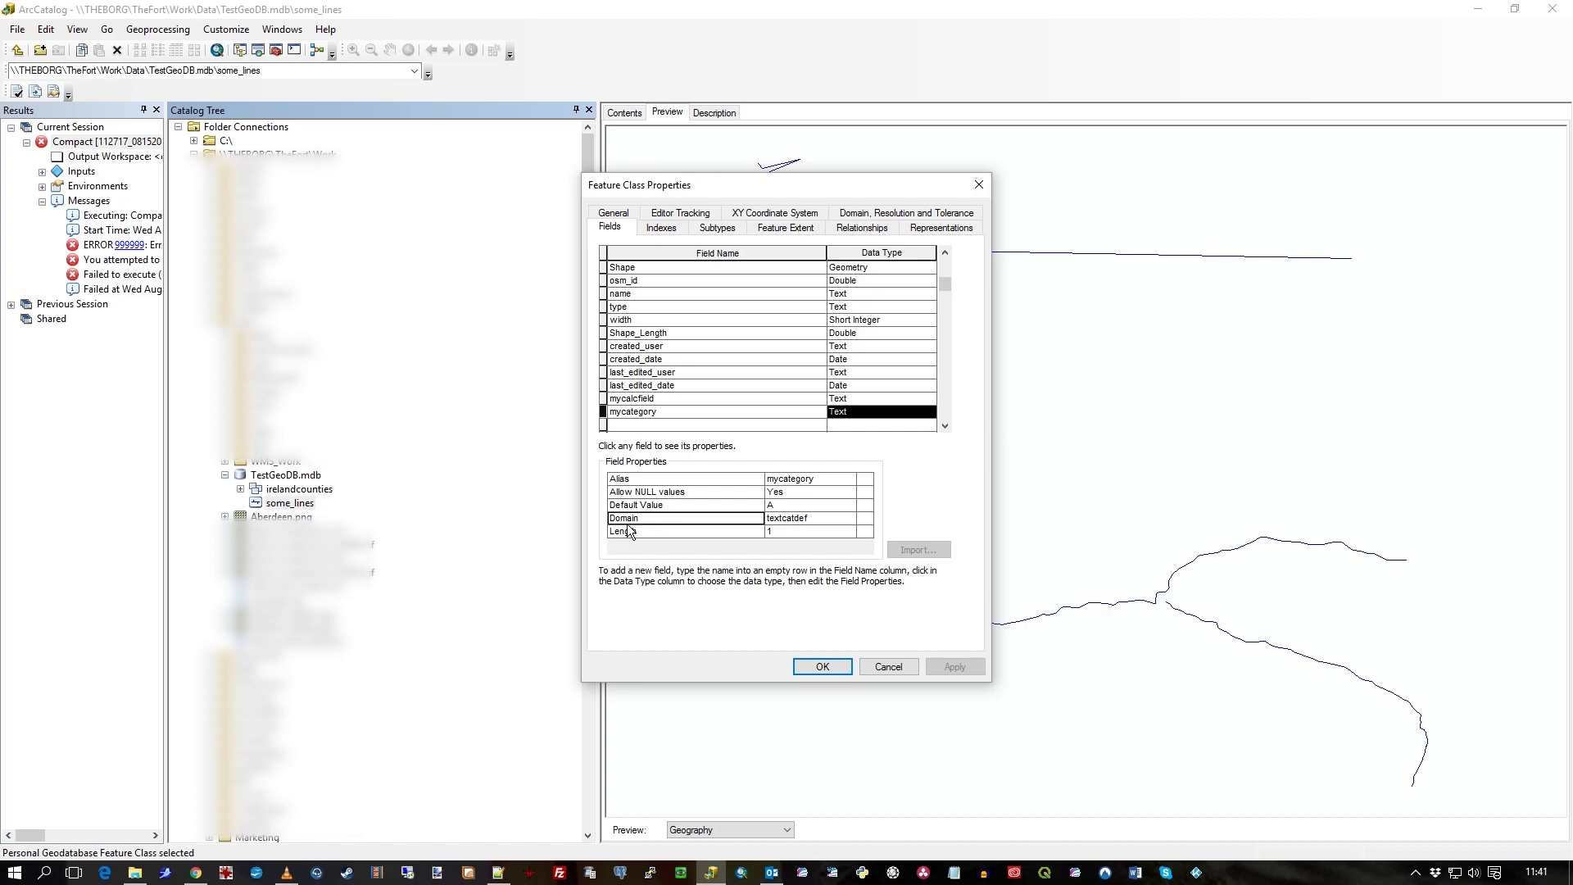
{"action": "left_click", "coordinate": [637, 532]}
{"action": "left_click", "coordinate": [691, 508]}
{"action": "left_click", "coordinate": [794, 506]}
{"action": "left_click", "coordinate": [668, 518]}
{"action": "left_click", "coordinate": [838, 518]}
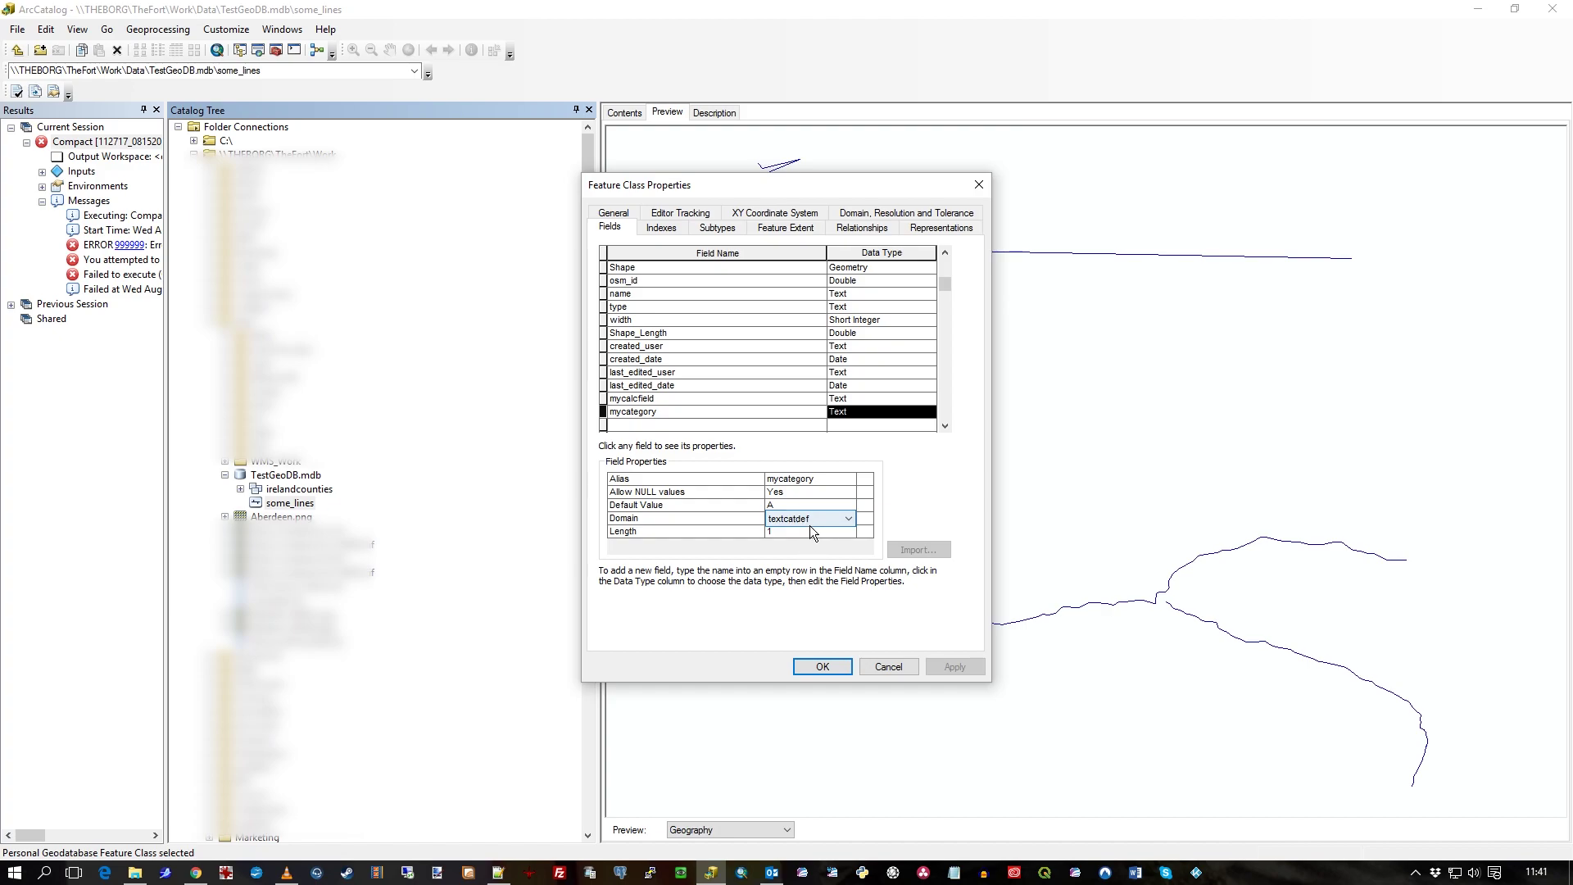
{"action": "left_click", "coordinate": [729, 233]}
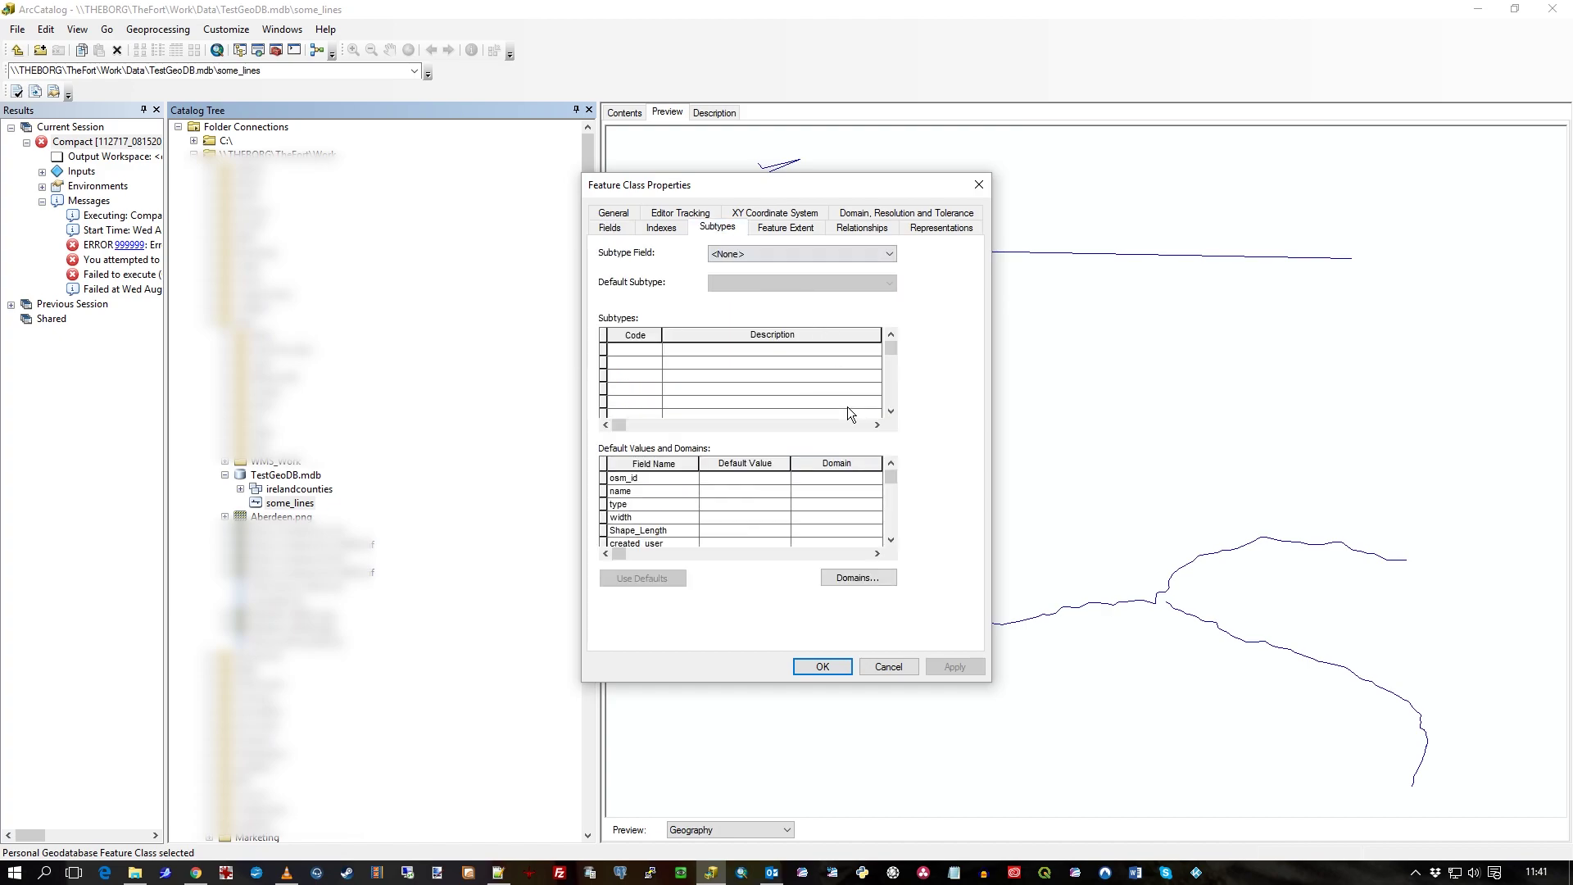
In Workspace Domains, change textcatdef's description to 'a,b ,c or unknown' and check its Coded Values type
{"action": "left_click", "coordinate": [871, 585]}
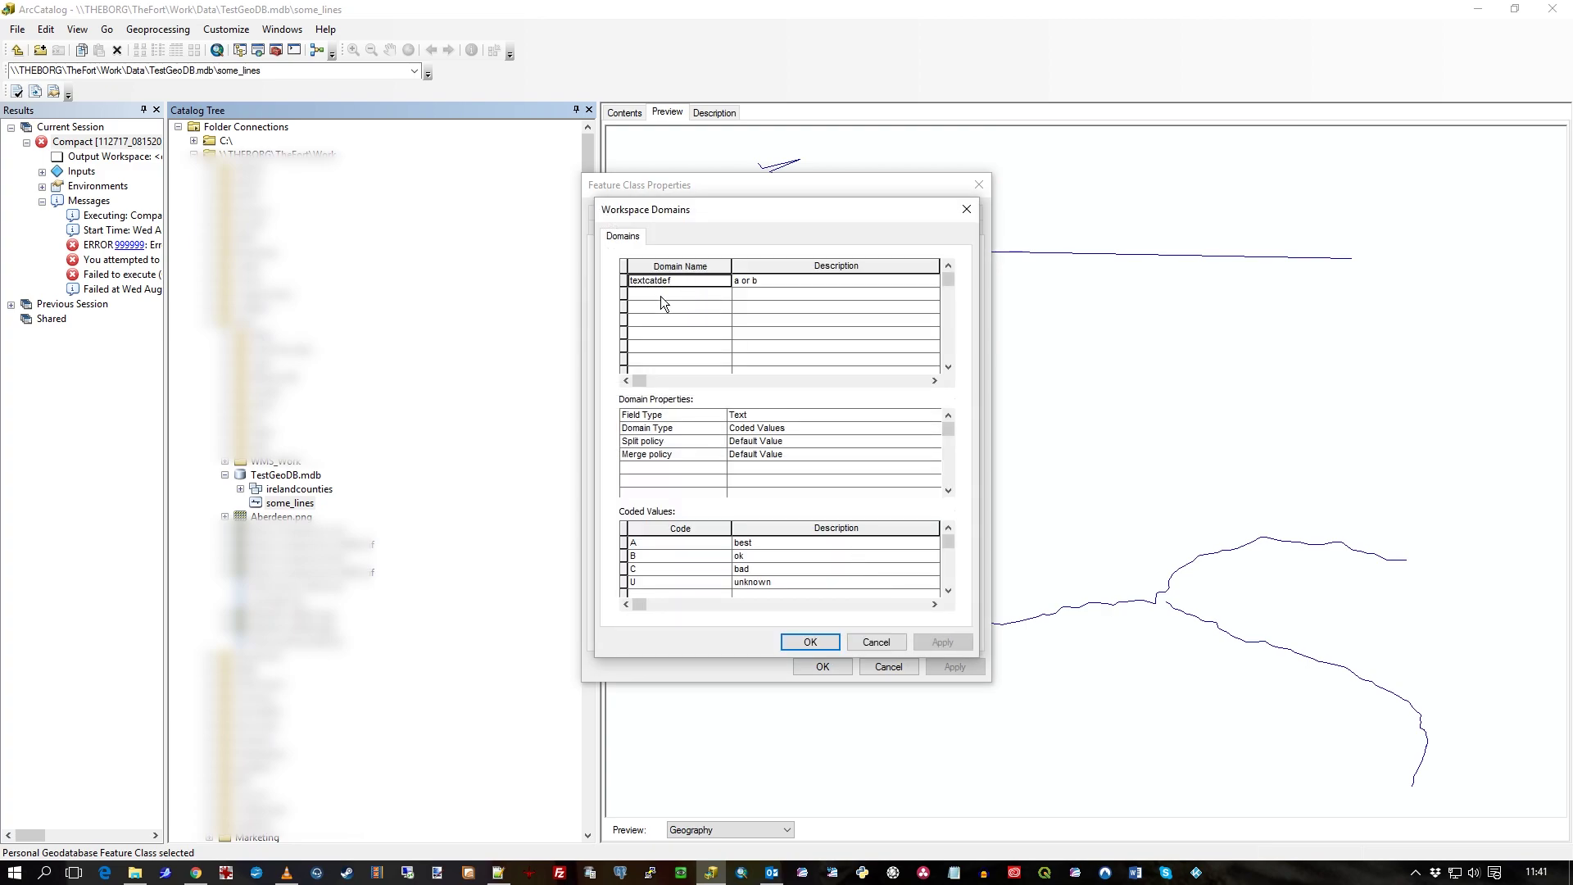
{"action": "left_click", "coordinate": [766, 281]}
{"action": "left_click", "coordinate": [764, 279]}
{"action": "type", "text": "a,b"}
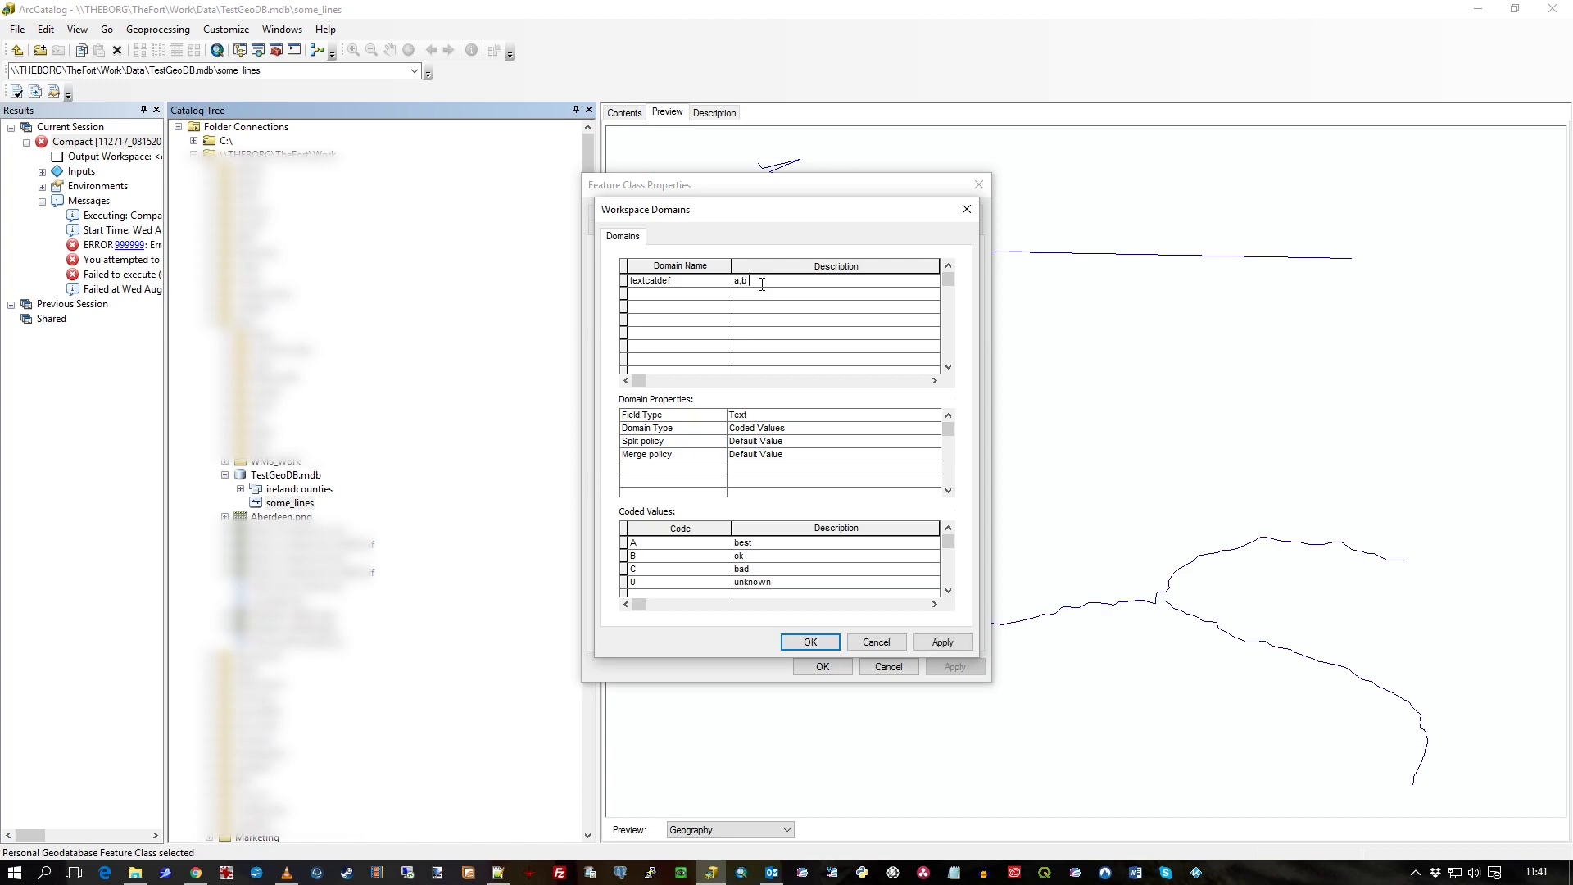
{"action": "type", "text": " ,c or unknown"}
{"action": "key", "text": "Return"}
{"action": "left_click", "coordinate": [760, 284]}
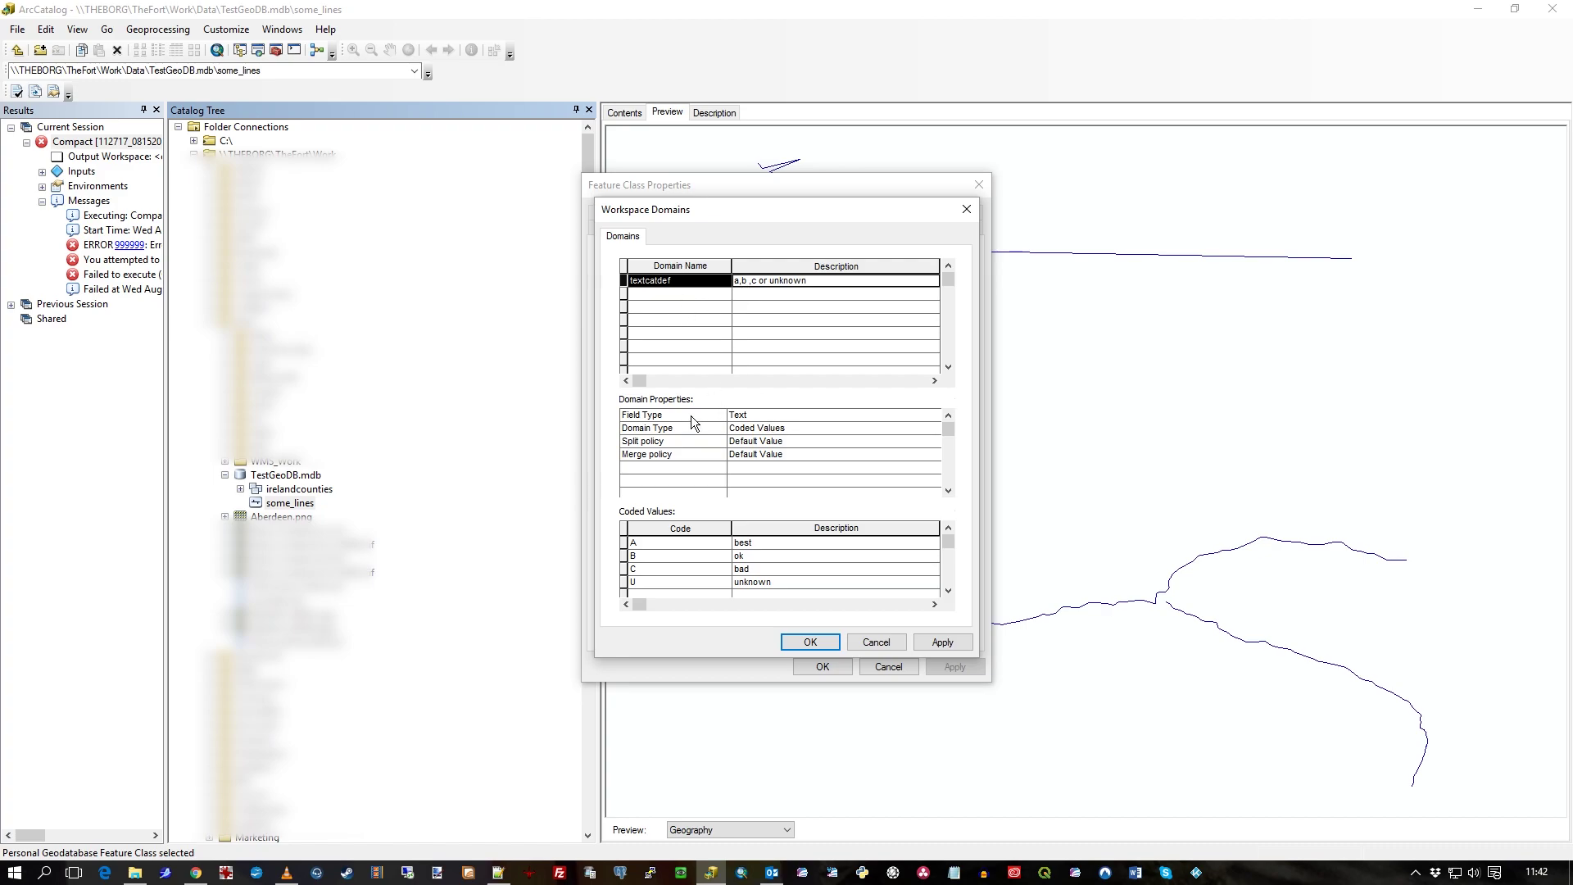
{"action": "left_click", "coordinate": [747, 430]}
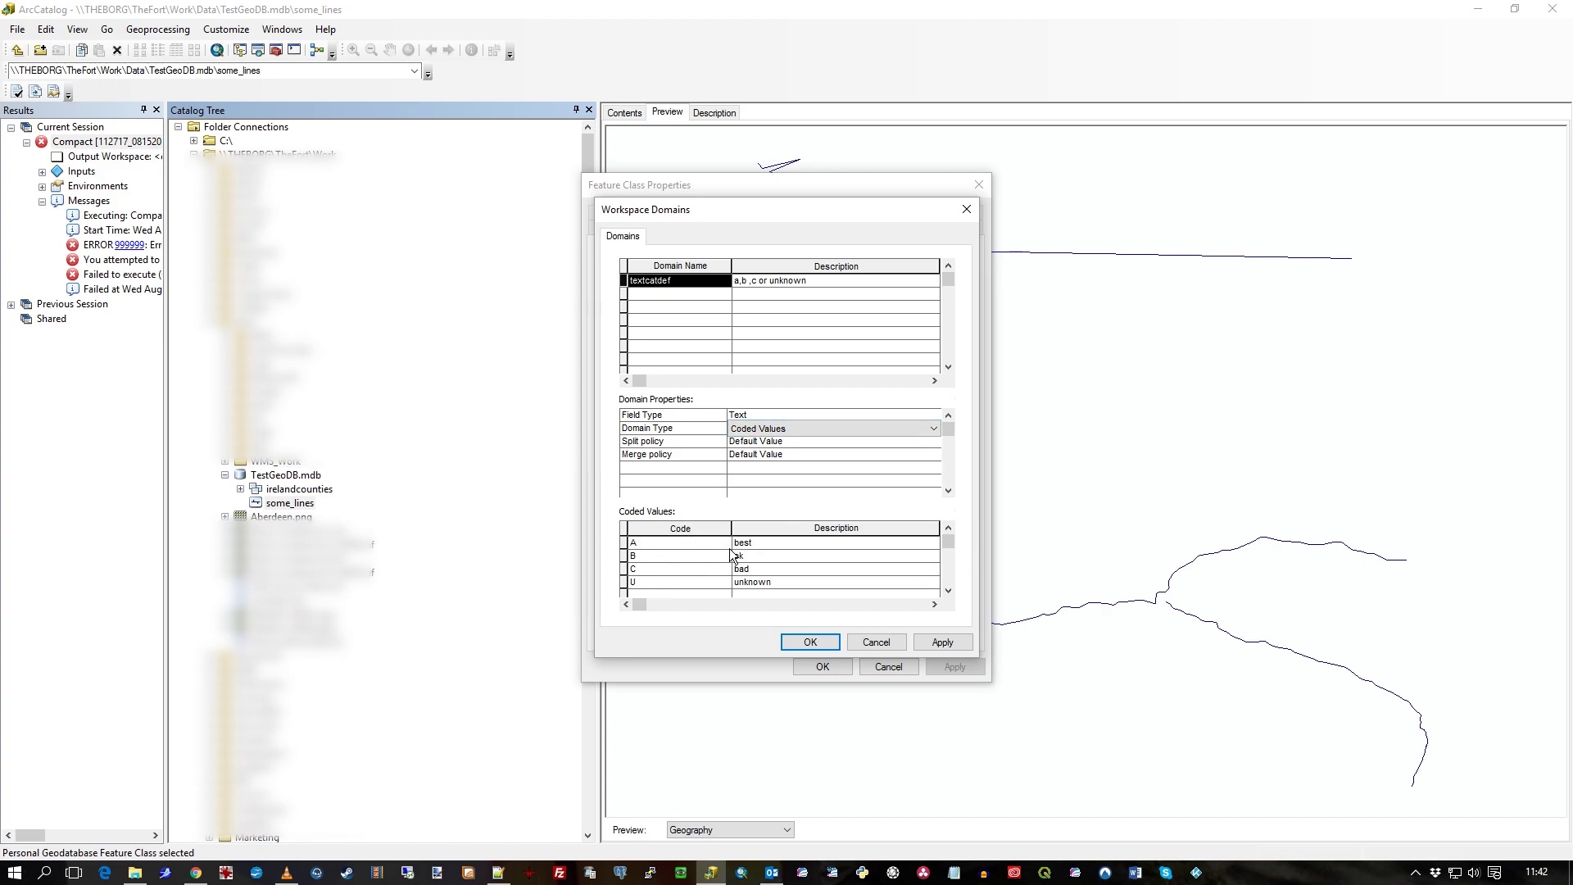
Review textcatdef's codes A, B, unknown and its split/merge policies, then cancel Workspace Domains
{"action": "left_click", "coordinate": [720, 542]}
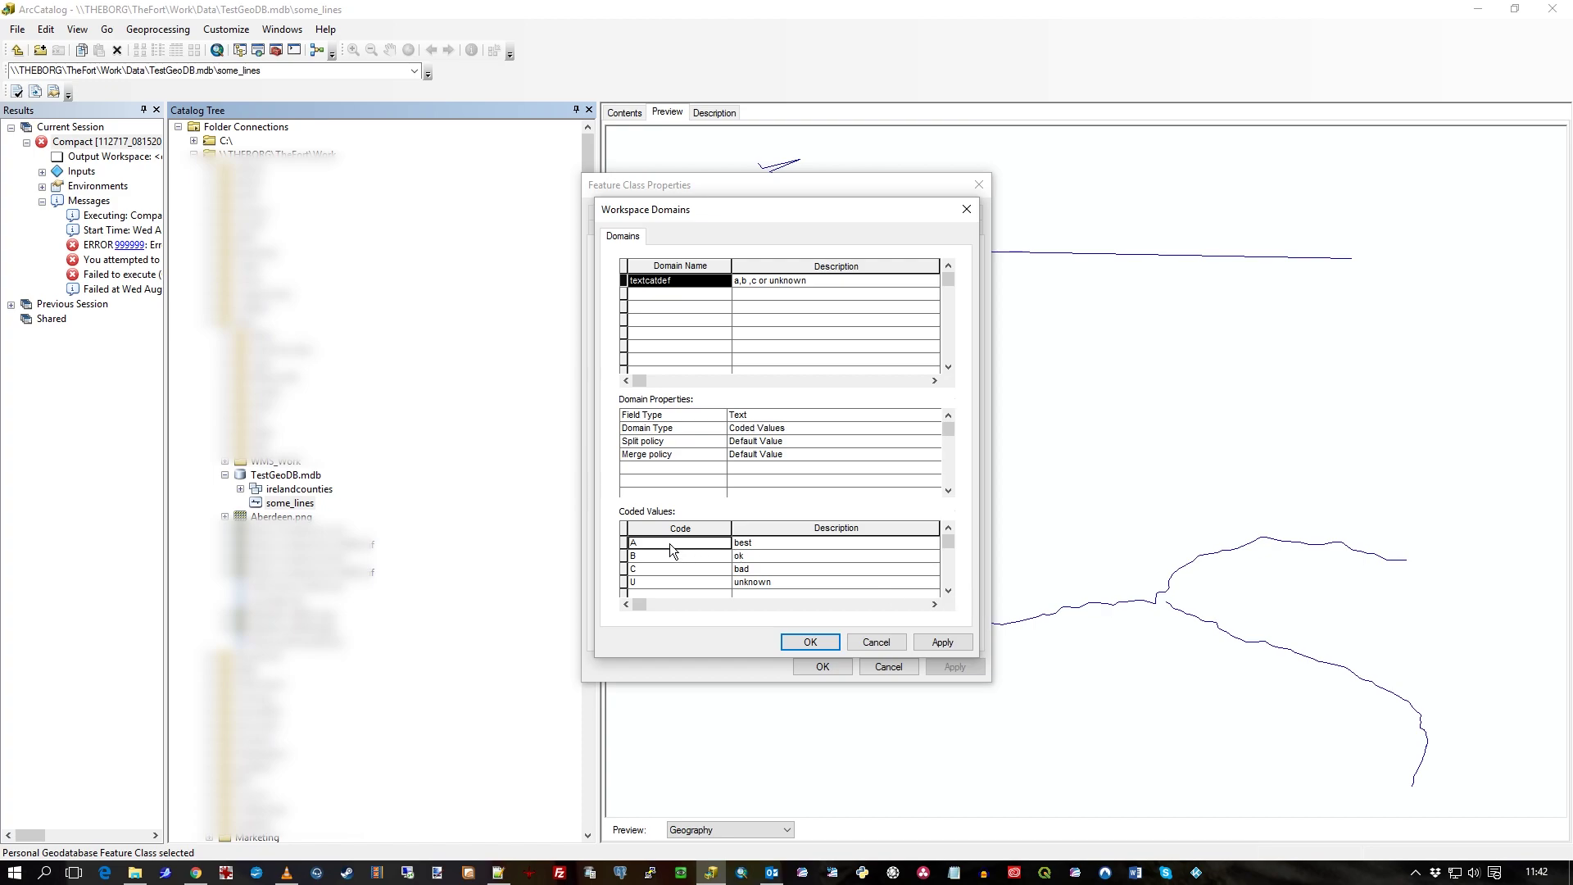
{"action": "left_click", "coordinate": [709, 557]}
{"action": "left_click", "coordinate": [775, 587]}
{"action": "left_click", "coordinate": [662, 447]}
{"action": "left_click", "coordinate": [672, 459]}
{"action": "left_click", "coordinate": [760, 454]}
{"action": "left_click", "coordinate": [745, 447]}
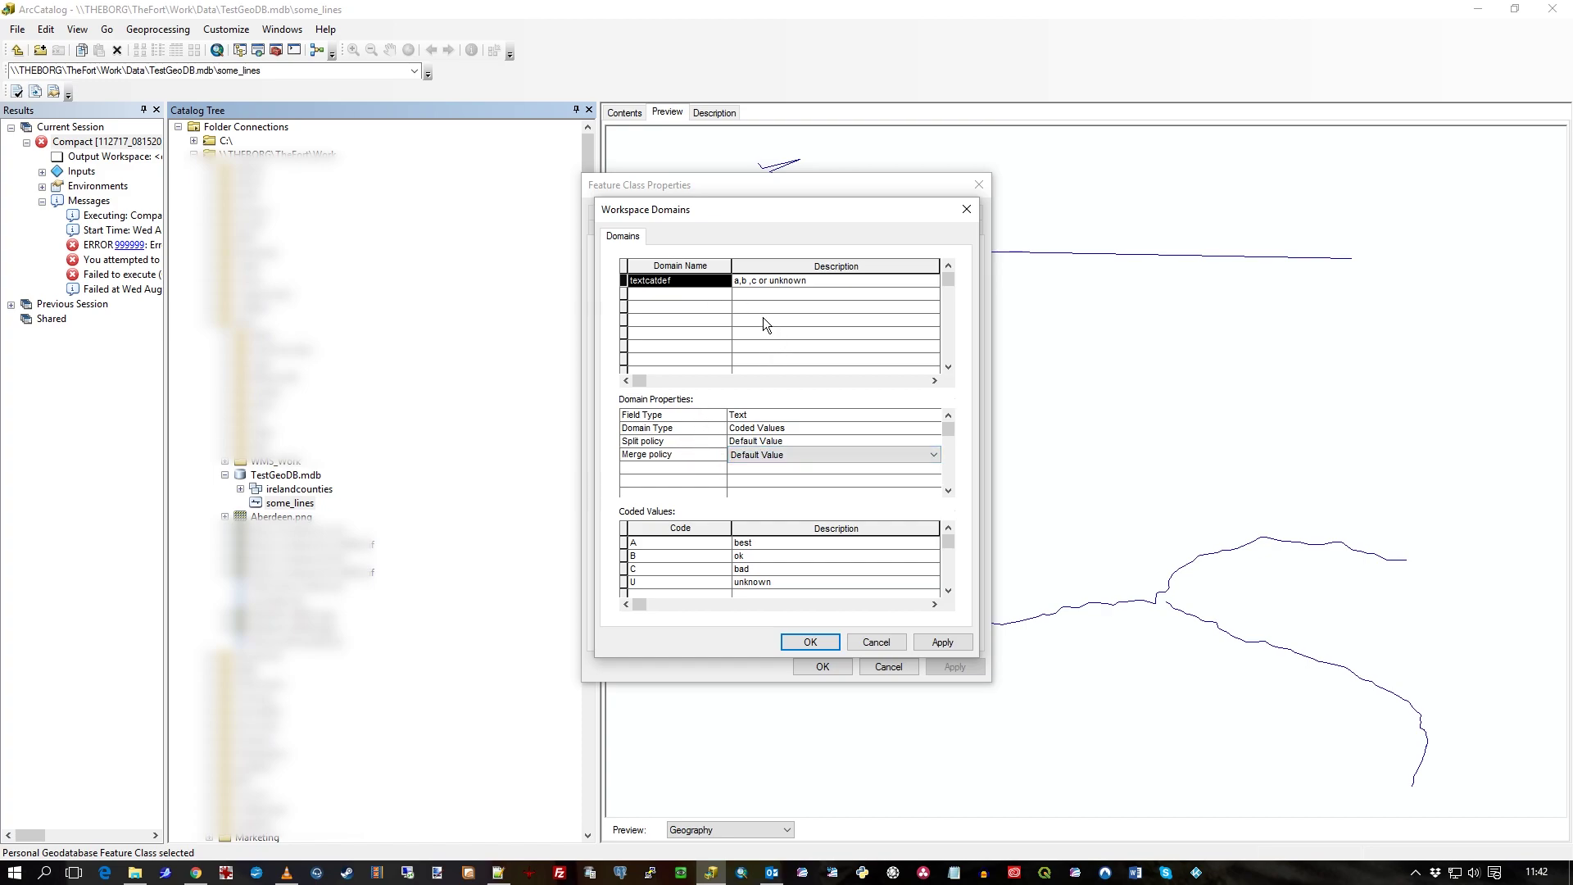
{"action": "left_click", "coordinate": [892, 643]}
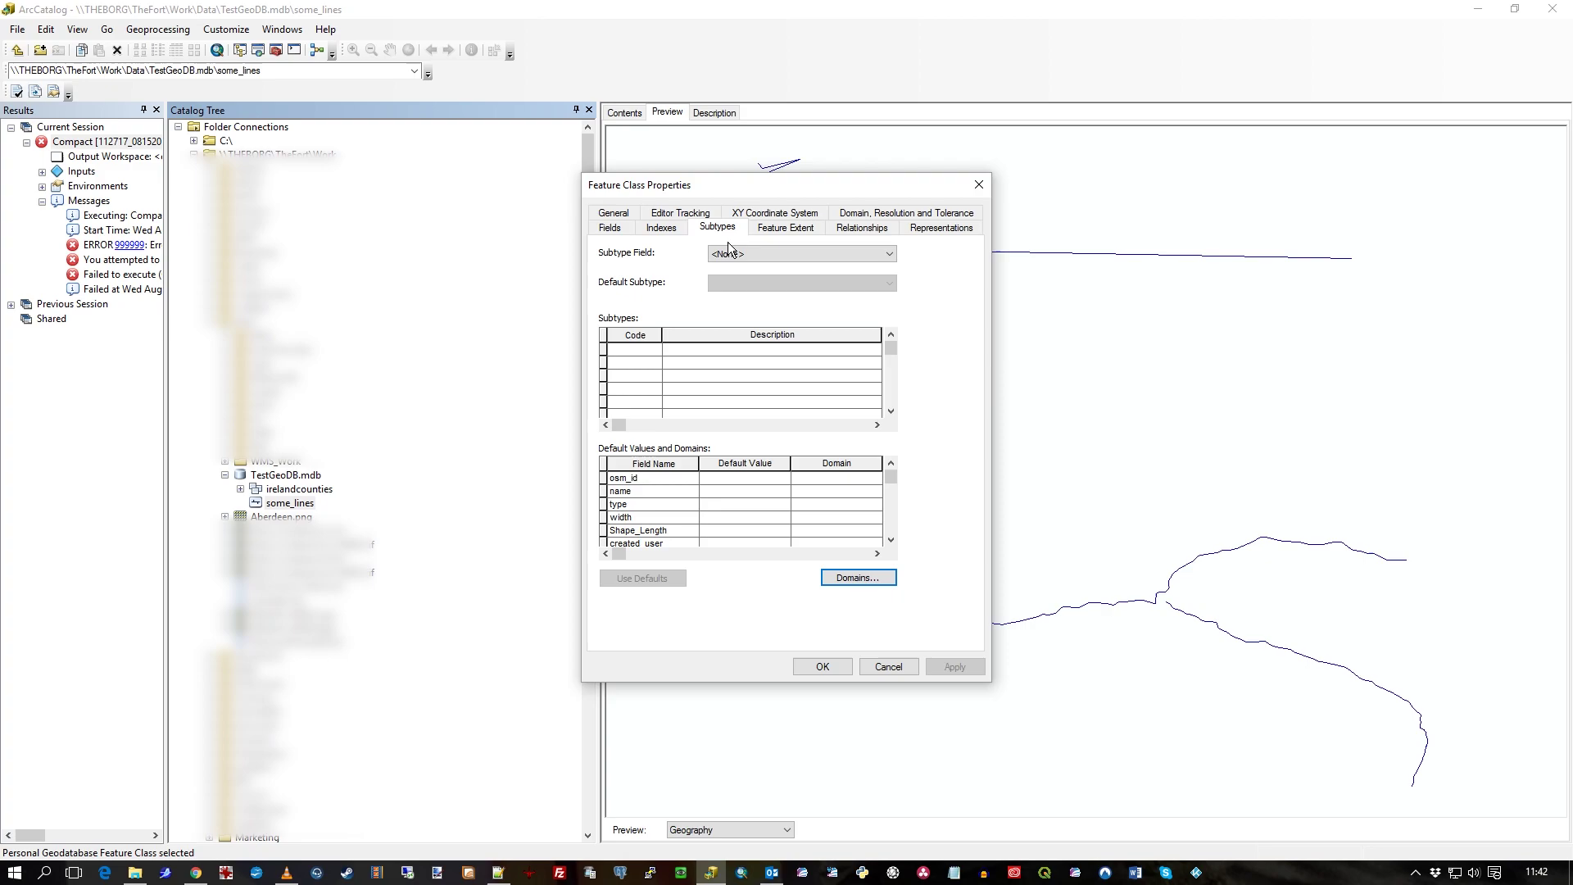
{"action": "left_click", "coordinate": [619, 231]}
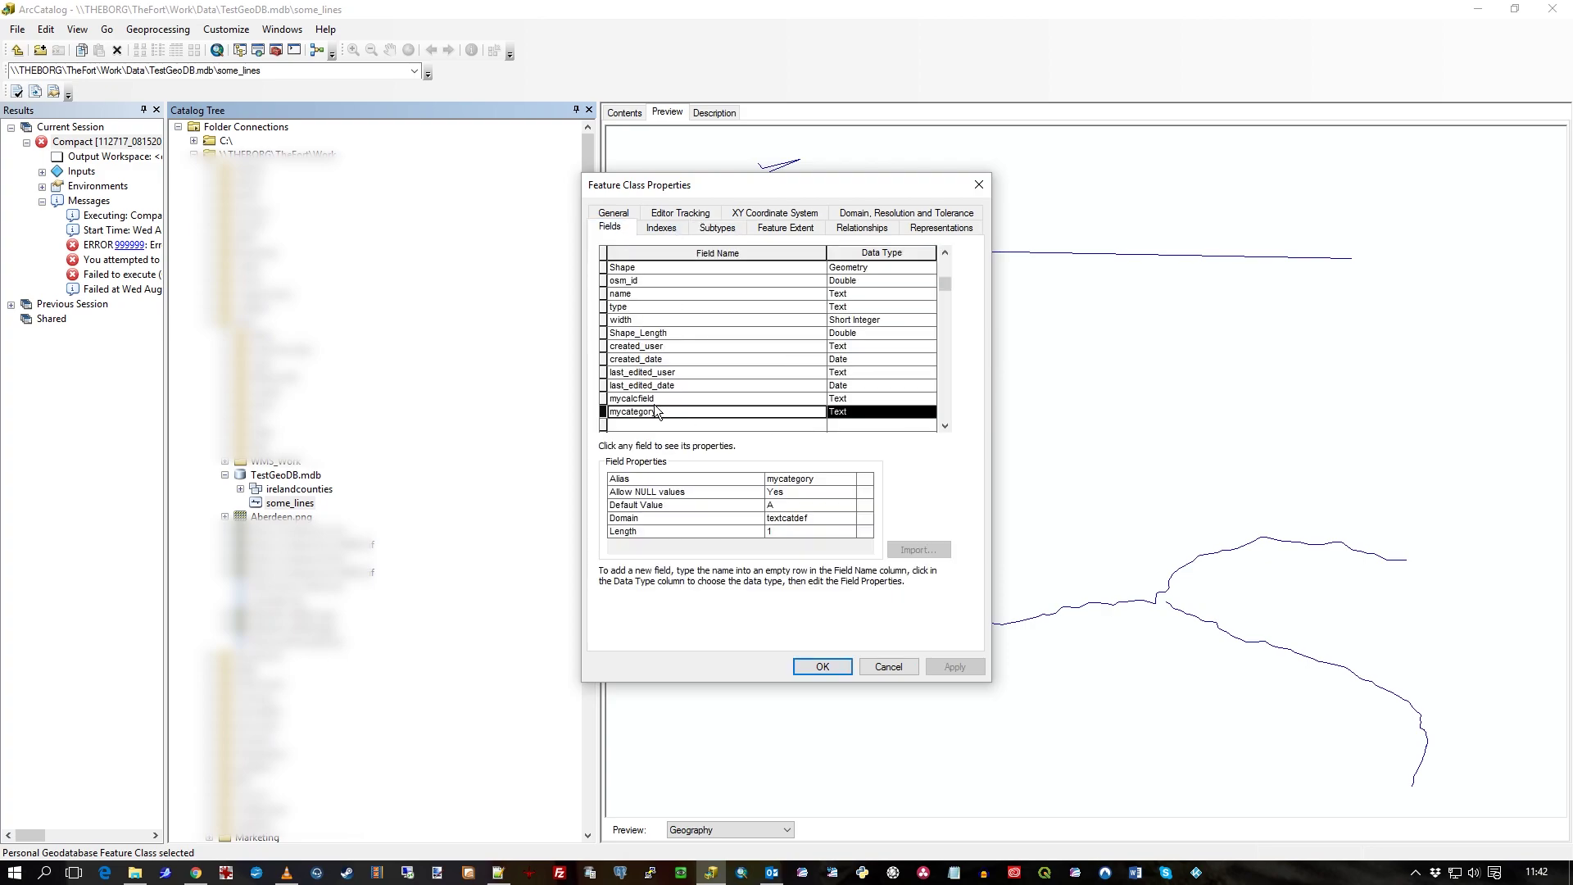
{"action": "left_click", "coordinate": [867, 411]}
{"action": "left_click", "coordinate": [865, 410]}
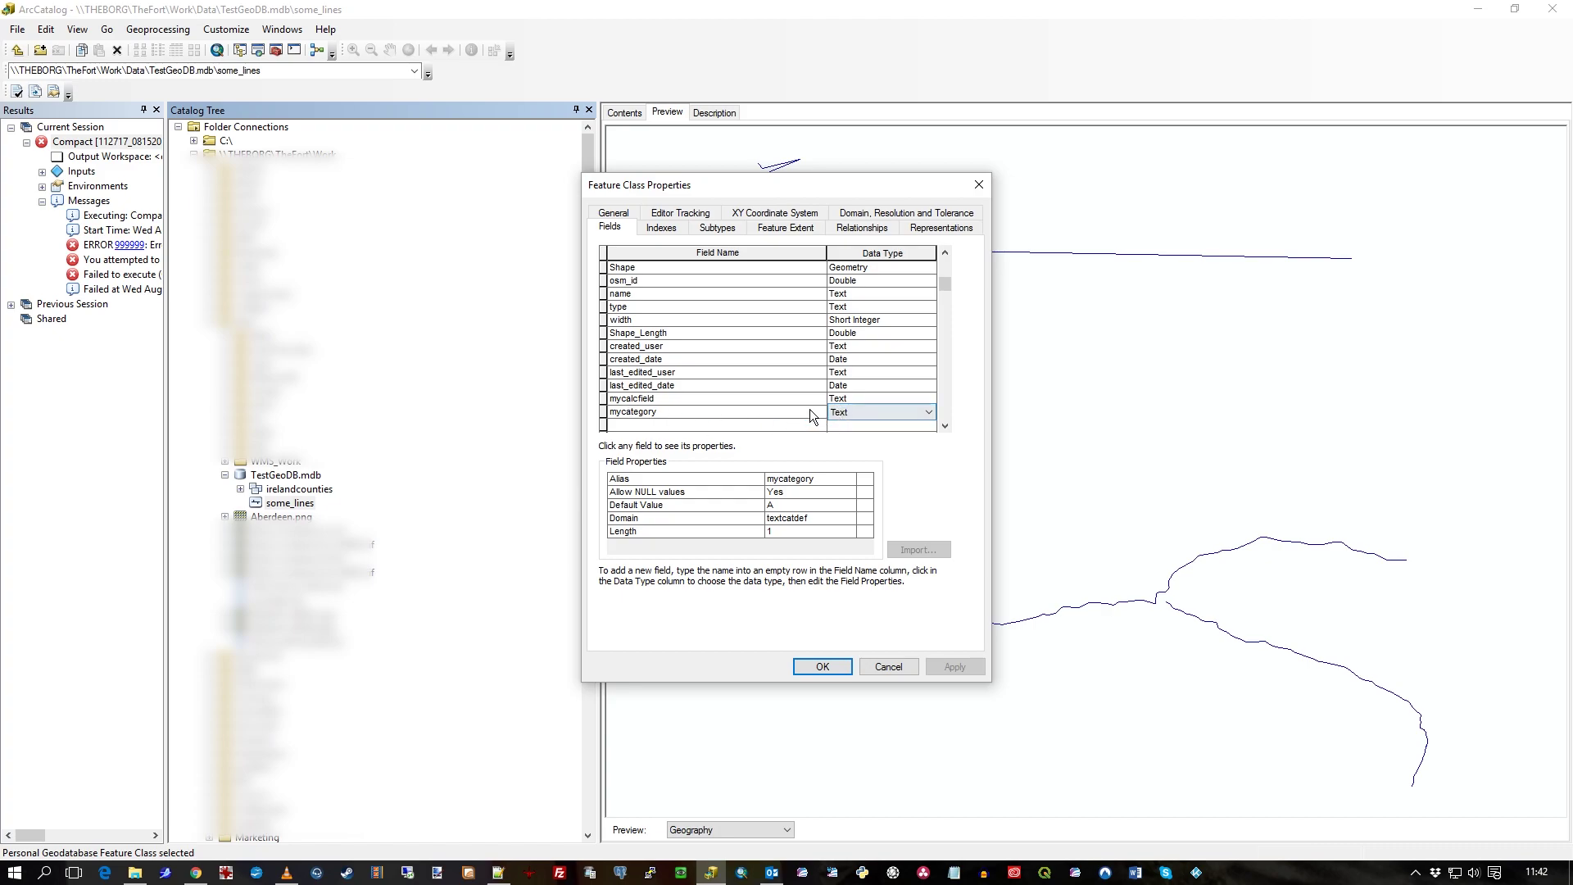
{"action": "left_click", "coordinate": [714, 228]}
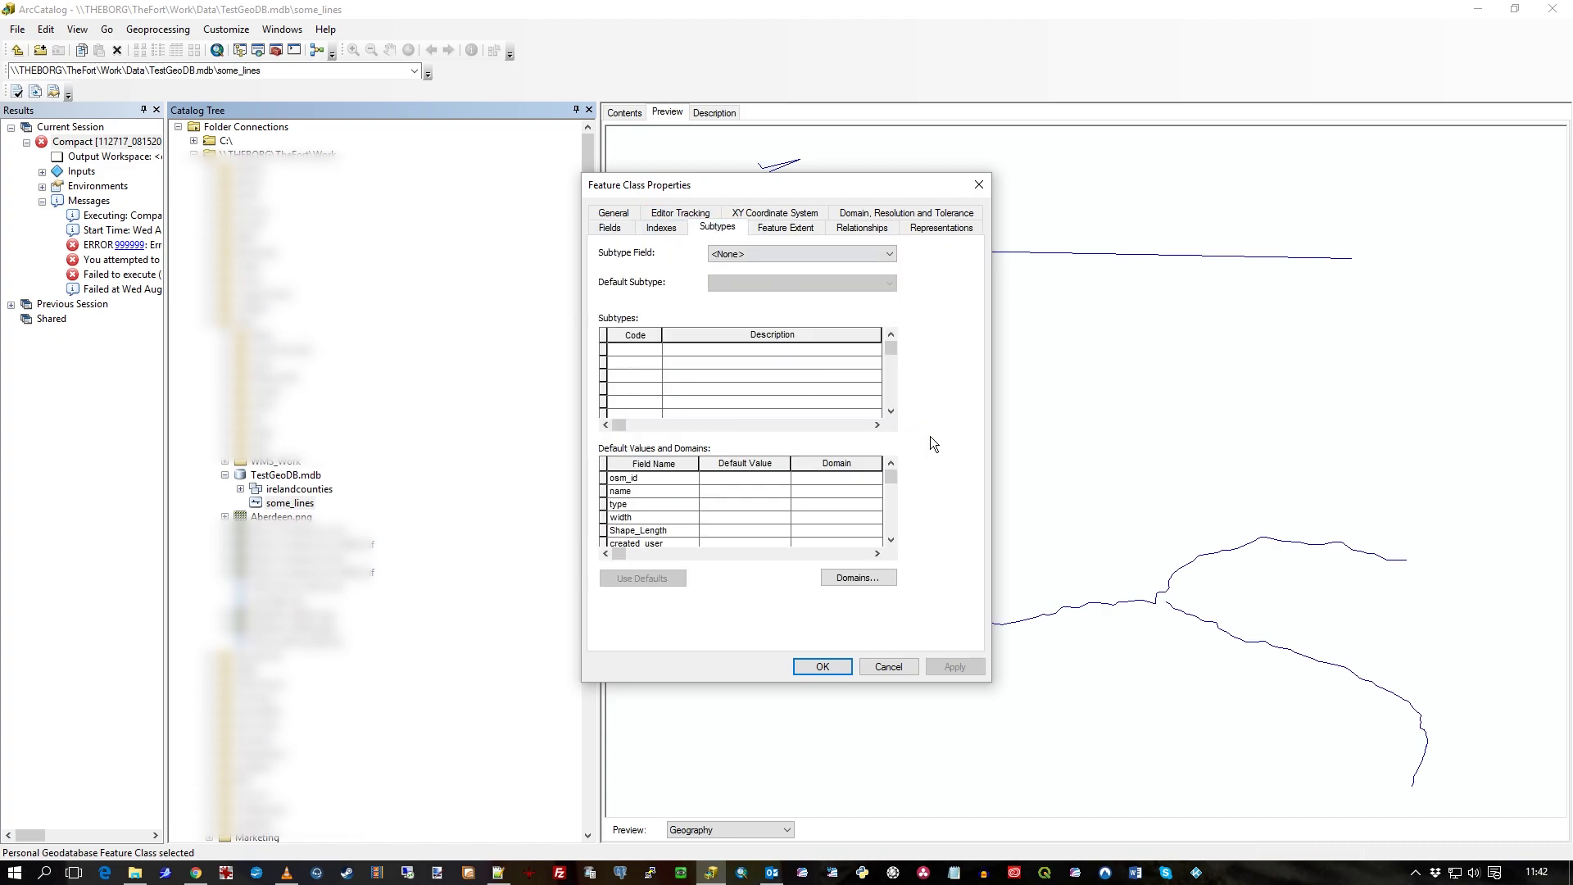
{"action": "left_click", "coordinate": [856, 576]}
{"action": "left_click", "coordinate": [686, 293]}
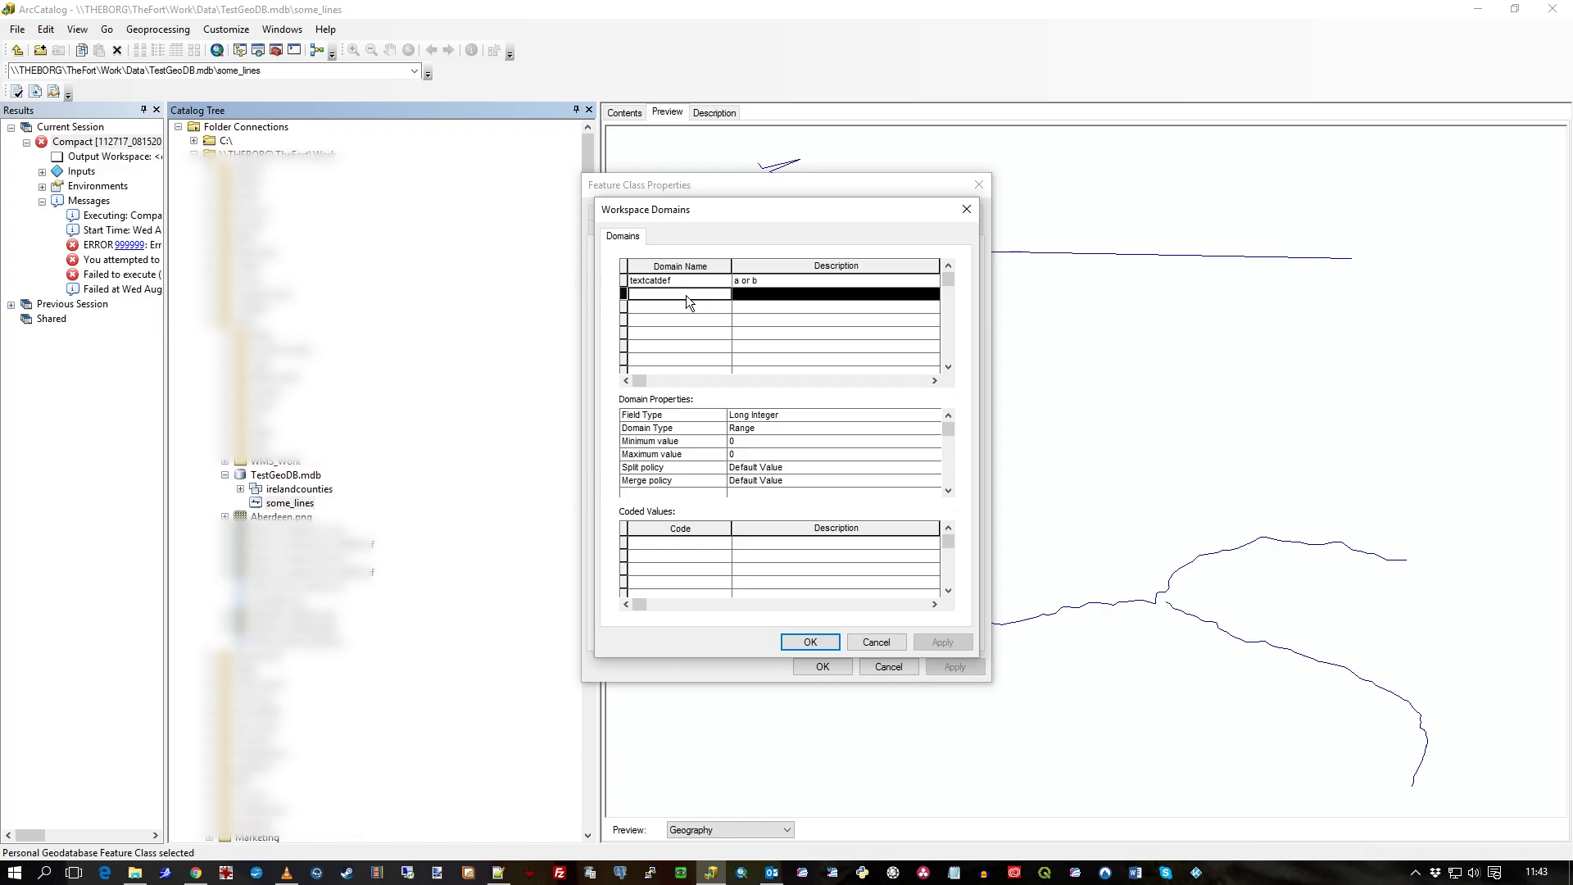
{"action": "type", "text": "intrange"}
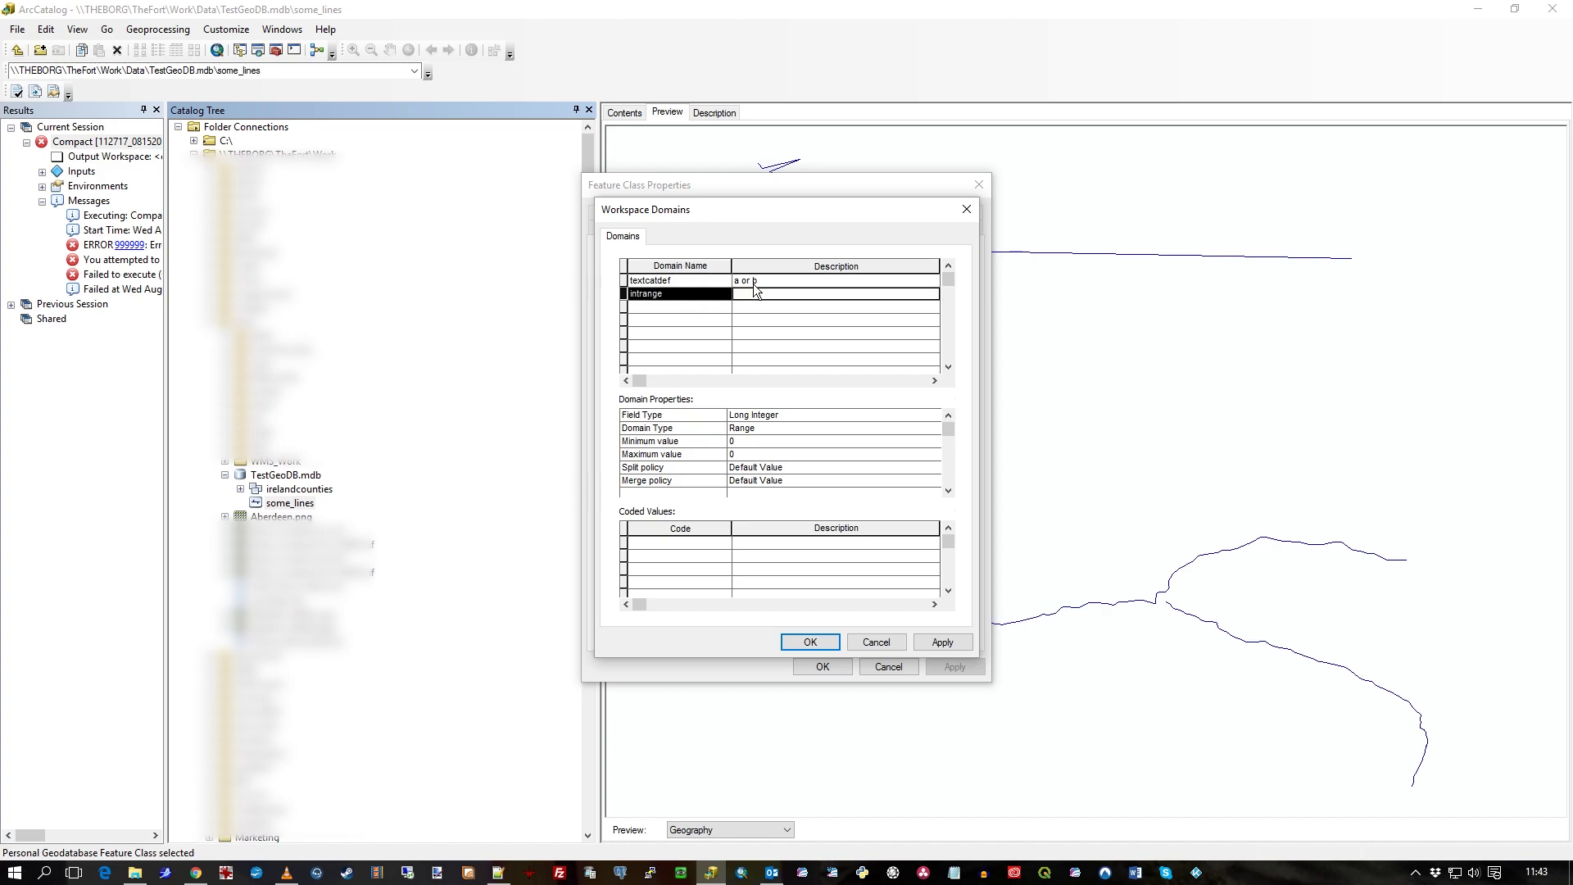
{"action": "left_click", "coordinate": [752, 296]}
{"action": "type", "text": "1,2,3,4"}
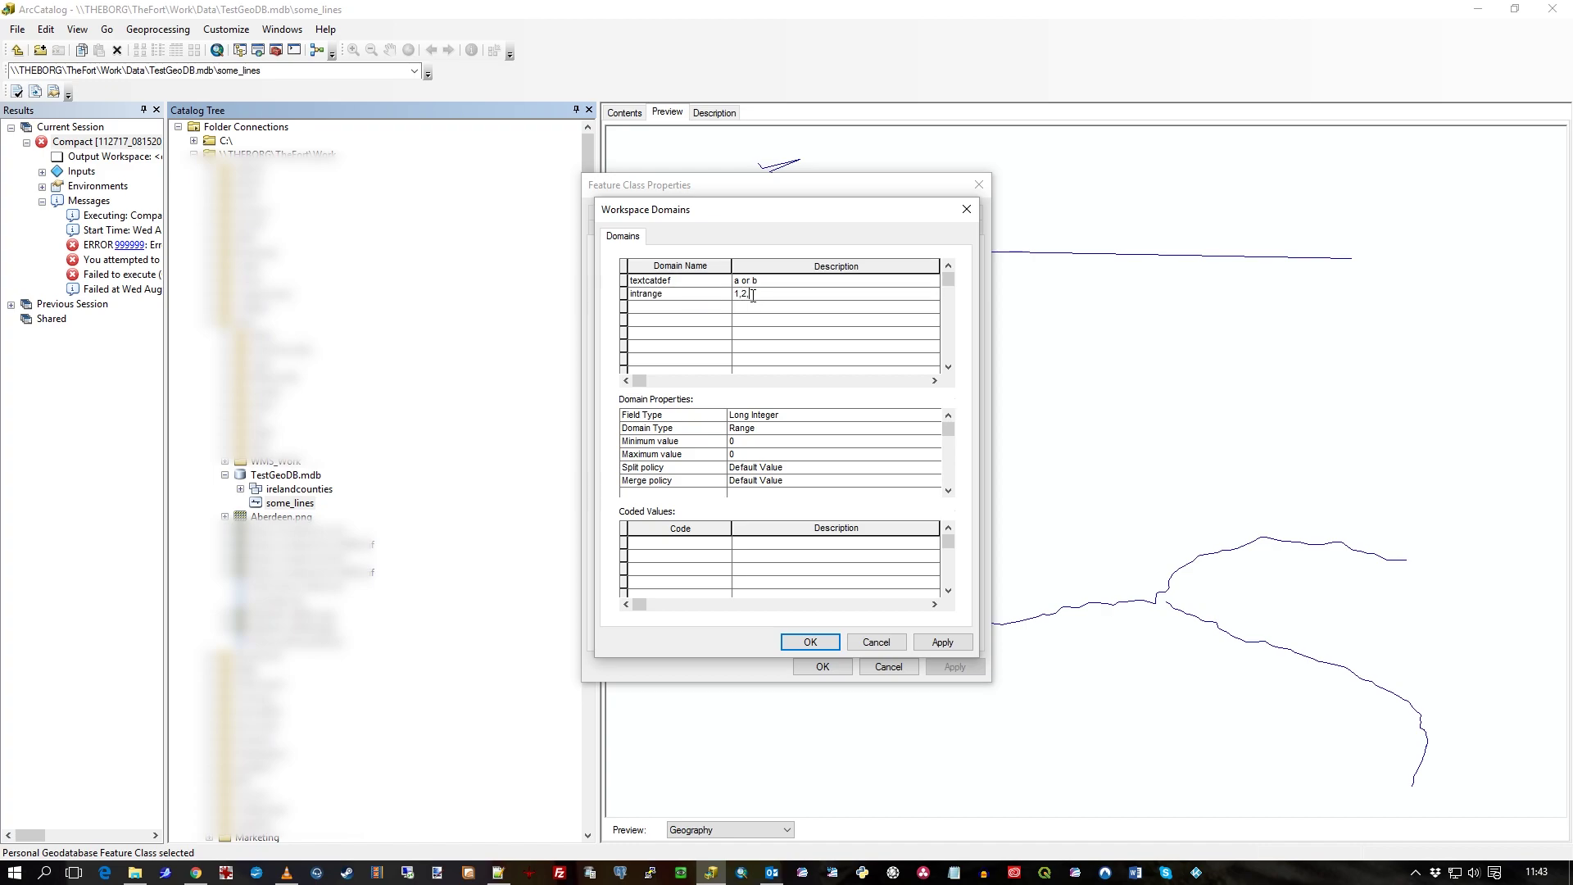
{"action": "left_click", "coordinate": [749, 441]}
{"action": "type", "text": "1"}
{"action": "key", "text": "Return"}
{"action": "left_click", "coordinate": [740, 454]}
{"action": "type", "text": "4"}
{"action": "left_click", "coordinate": [774, 414]}
{"action": "left_click", "coordinate": [775, 428]}
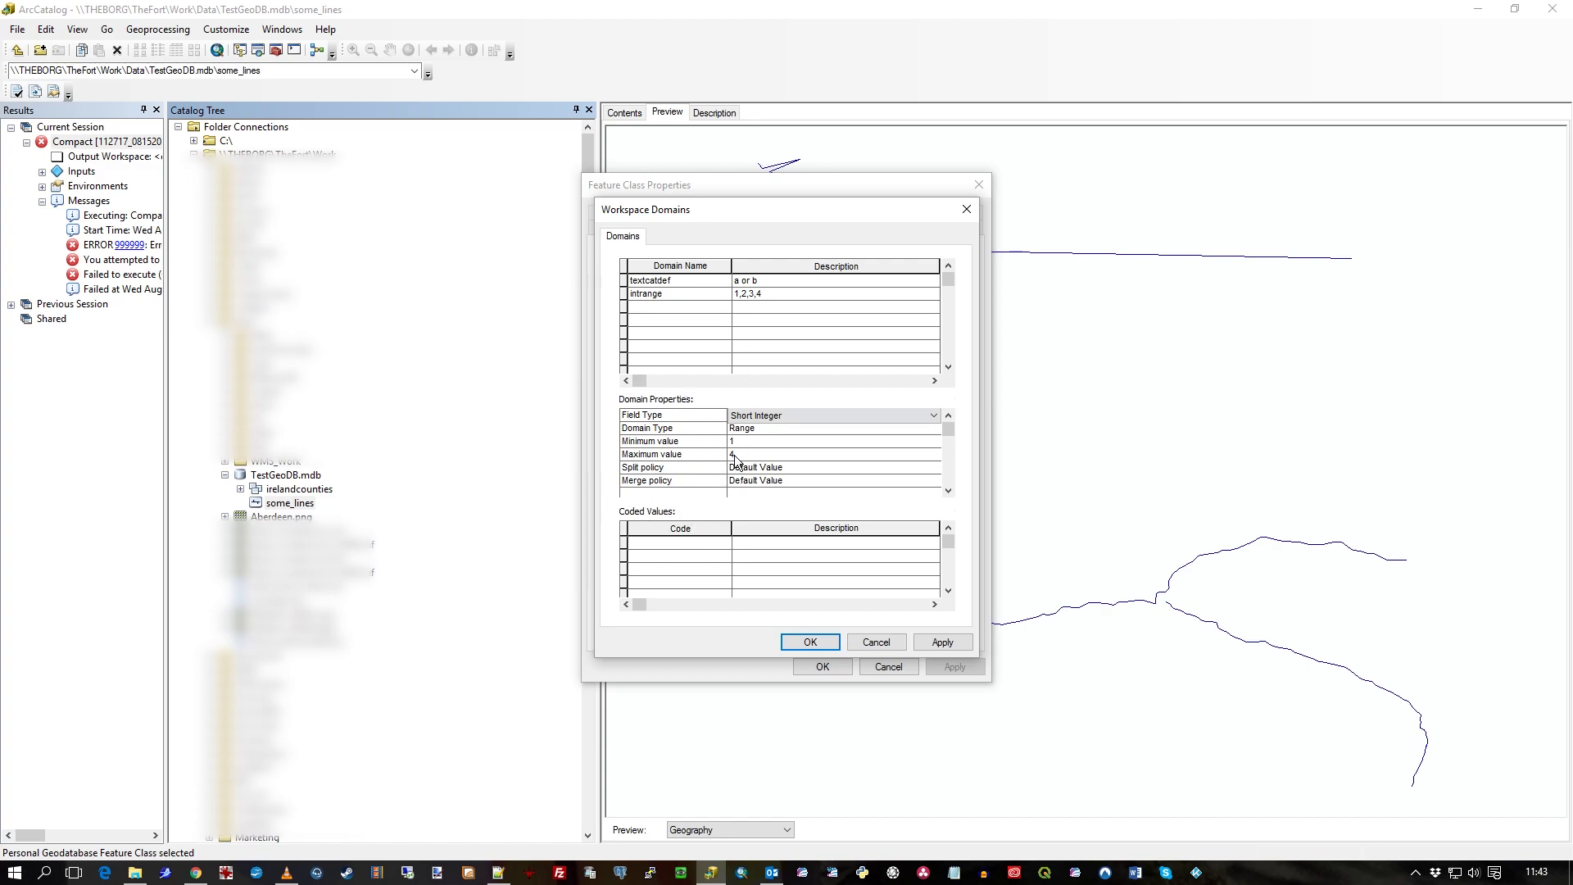
{"action": "left_click", "coordinate": [876, 642]}
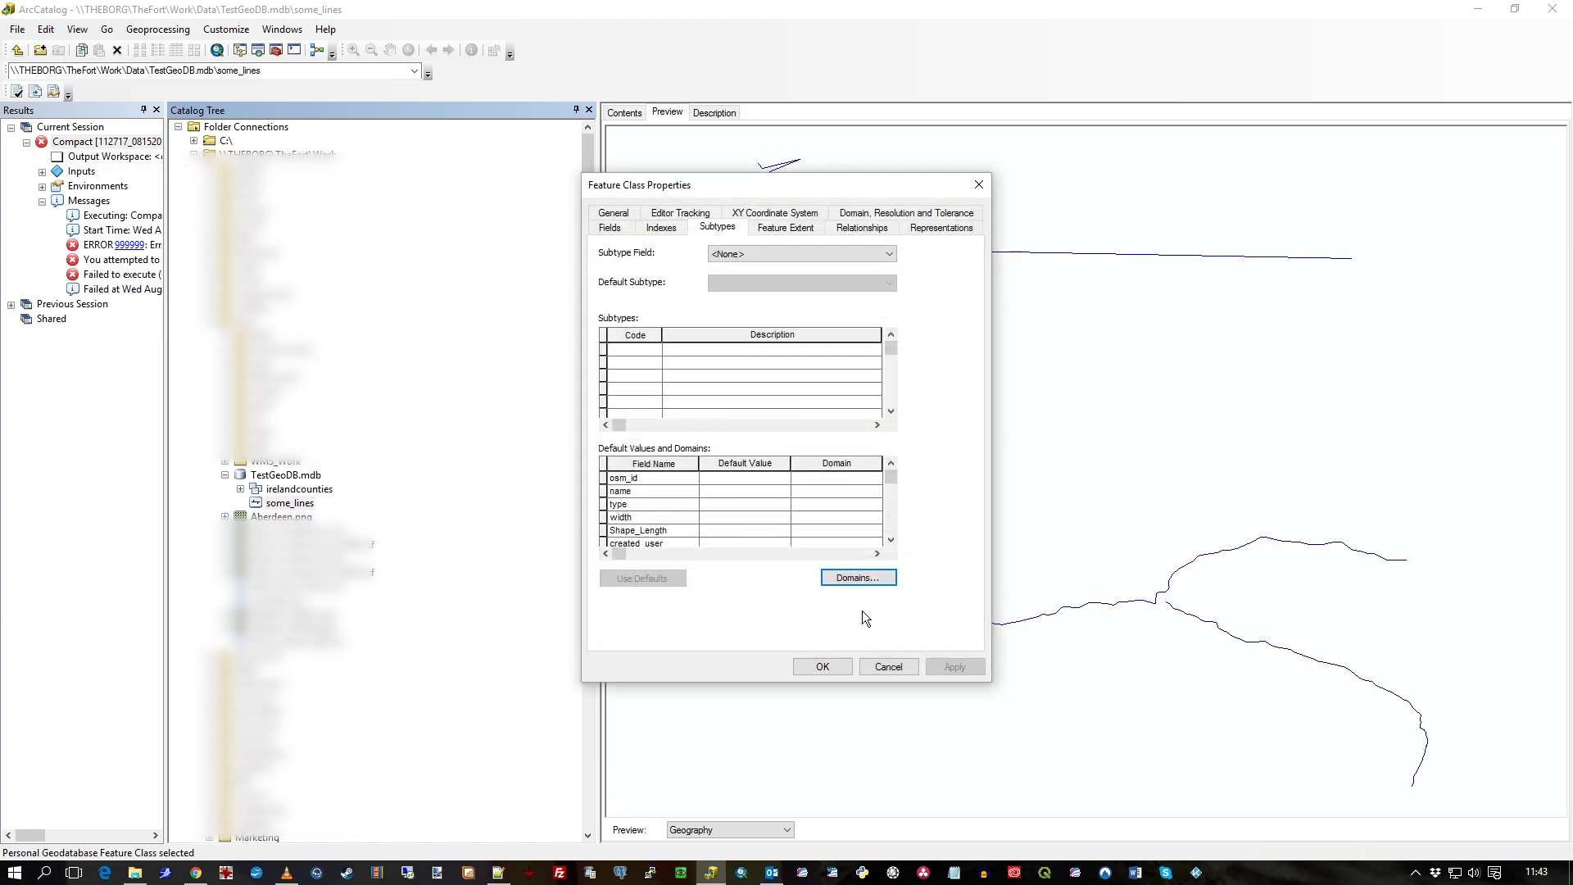
Revisit the Subtypes page and domain list, and confirm mycategory's data type remains Text
{"action": "left_click", "coordinate": [624, 232]}
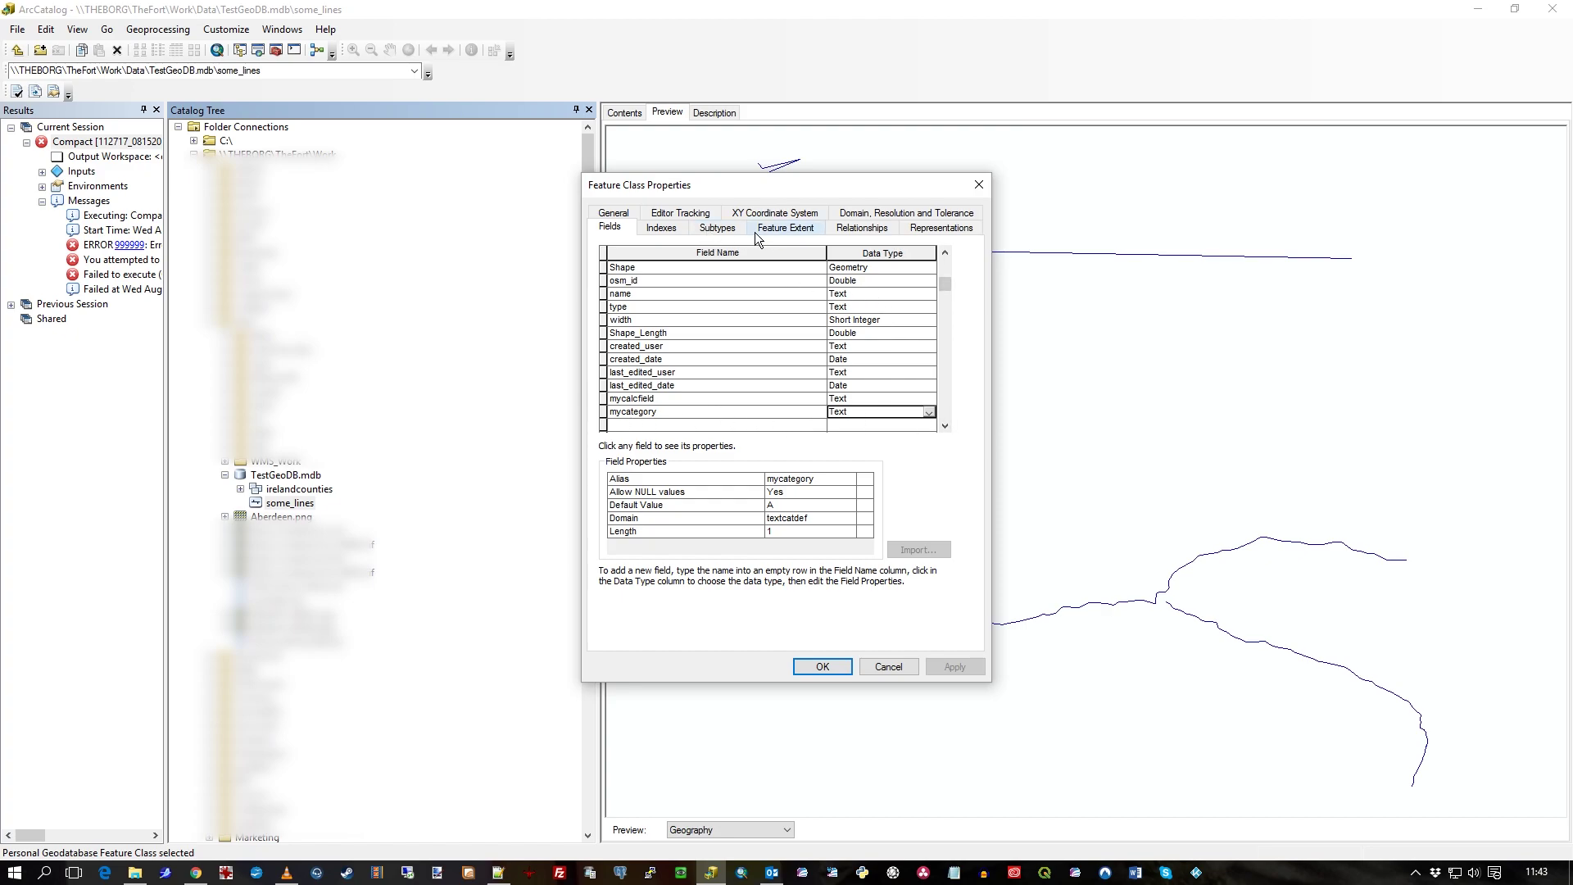
{"action": "left_click", "coordinate": [717, 227]}
{"action": "left_click", "coordinate": [859, 576]}
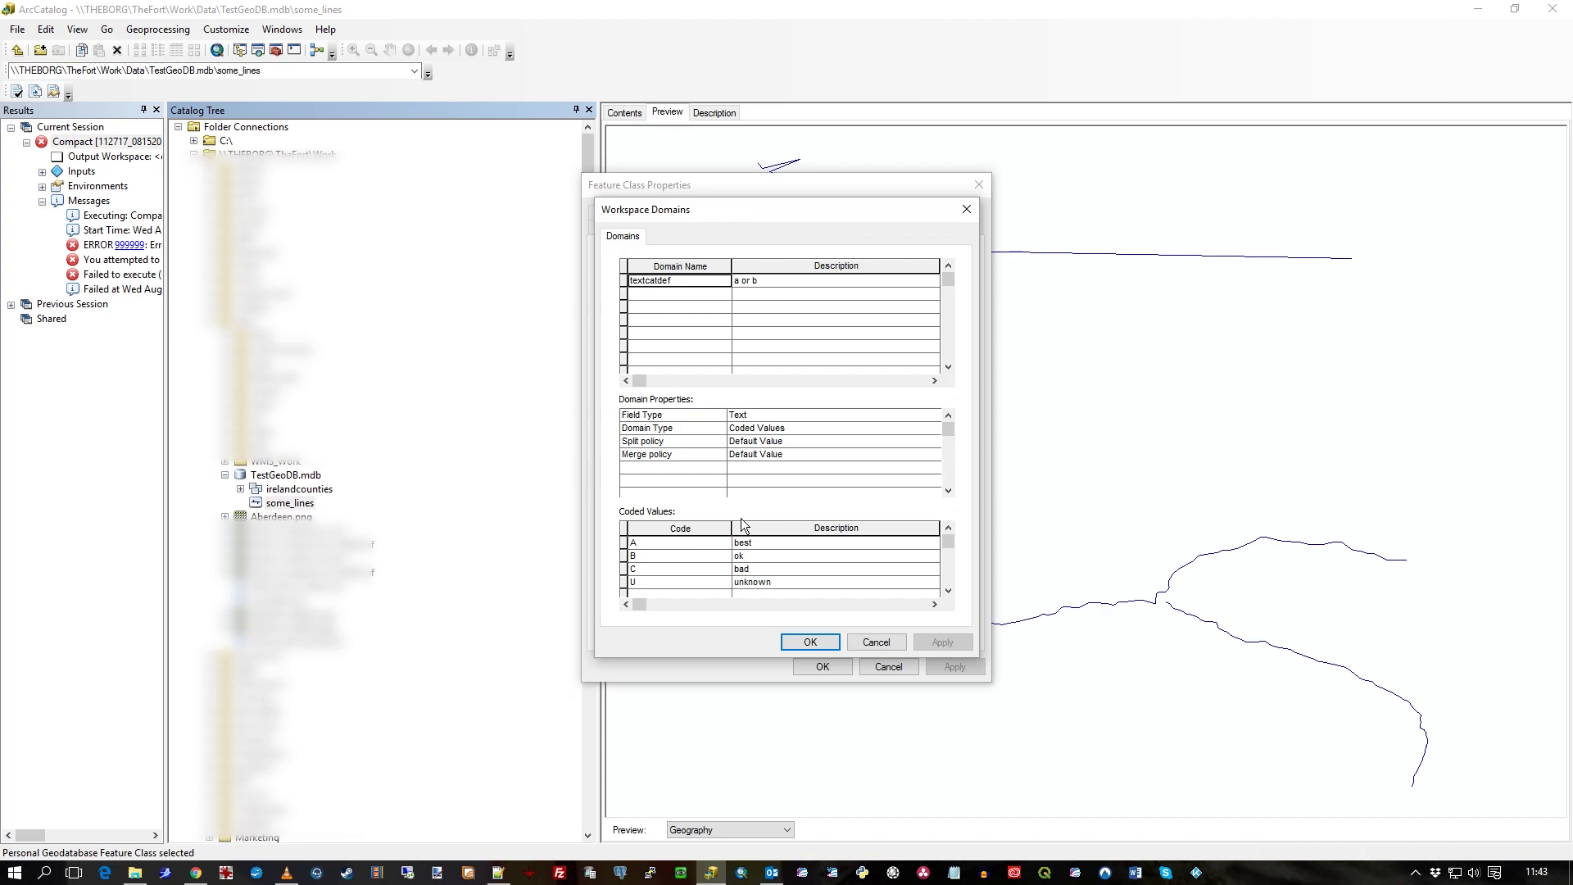
{"action": "left_click", "coordinate": [870, 639]}
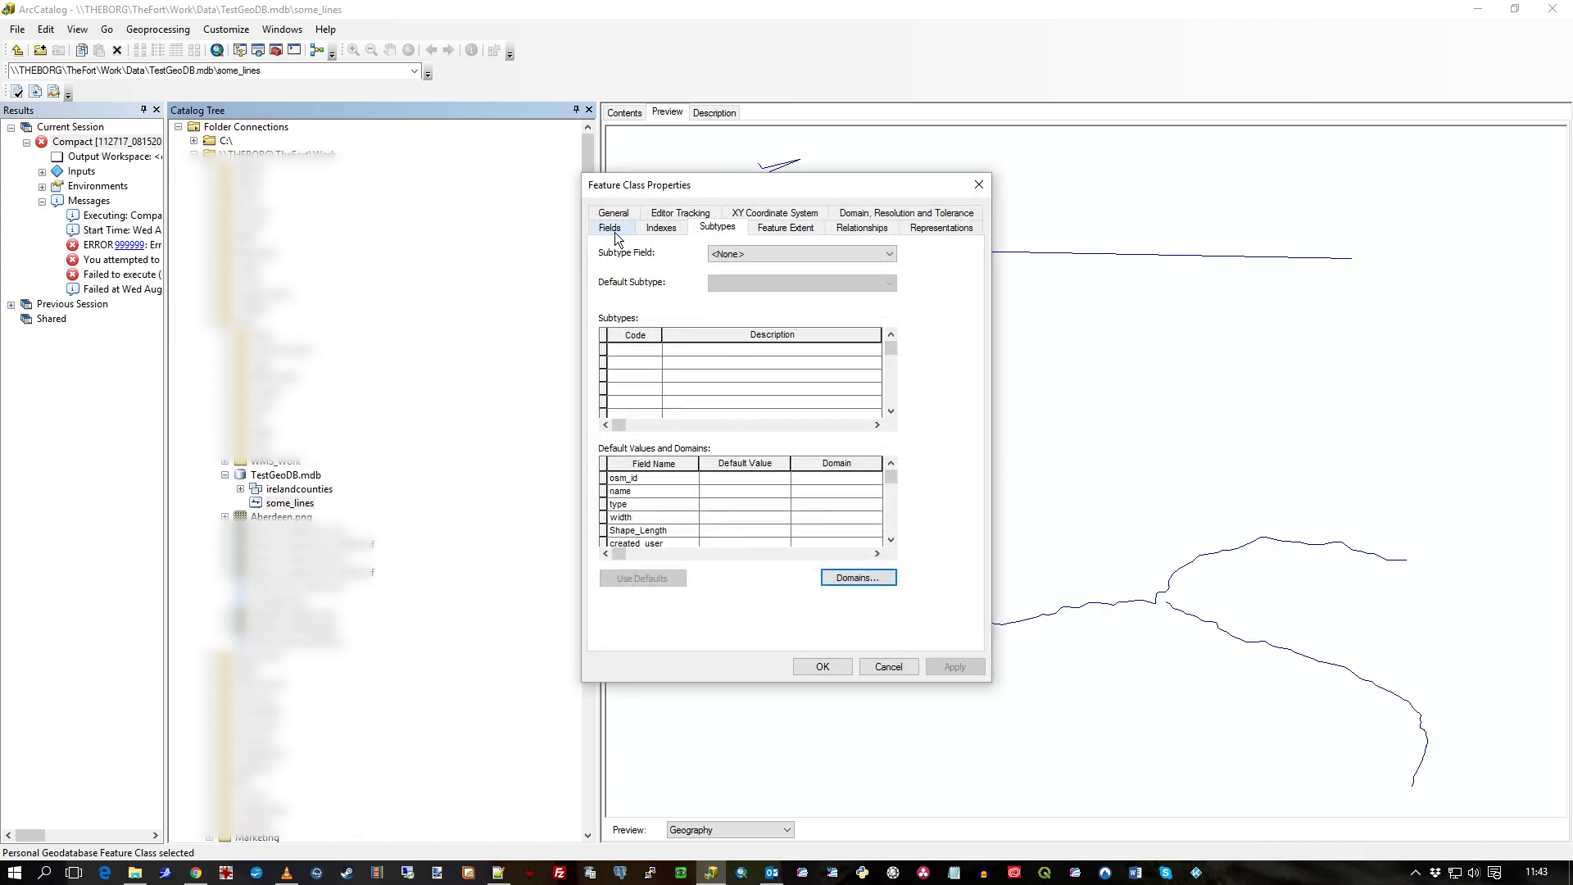
{"action": "left_click", "coordinate": [610, 229]}
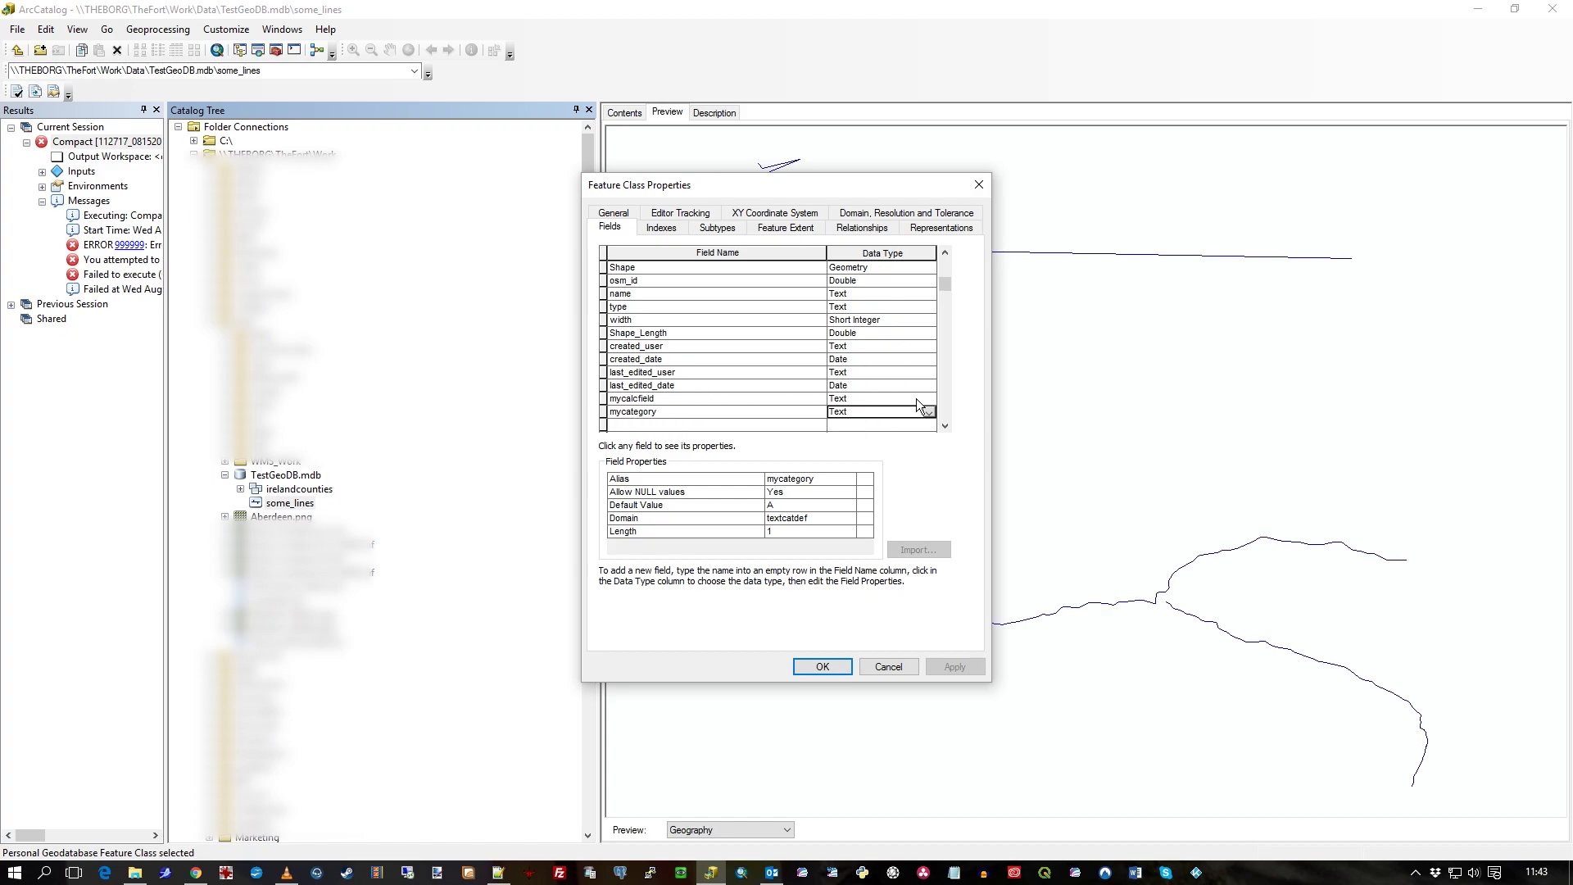
{"action": "left_click", "coordinate": [862, 410]}
{"action": "left_click", "coordinate": [854, 410]}
Reopen and close the domain list, glance at Indexes, and return to the Fields list
{"action": "left_click", "coordinate": [718, 228]}
{"action": "left_click", "coordinate": [867, 582]}
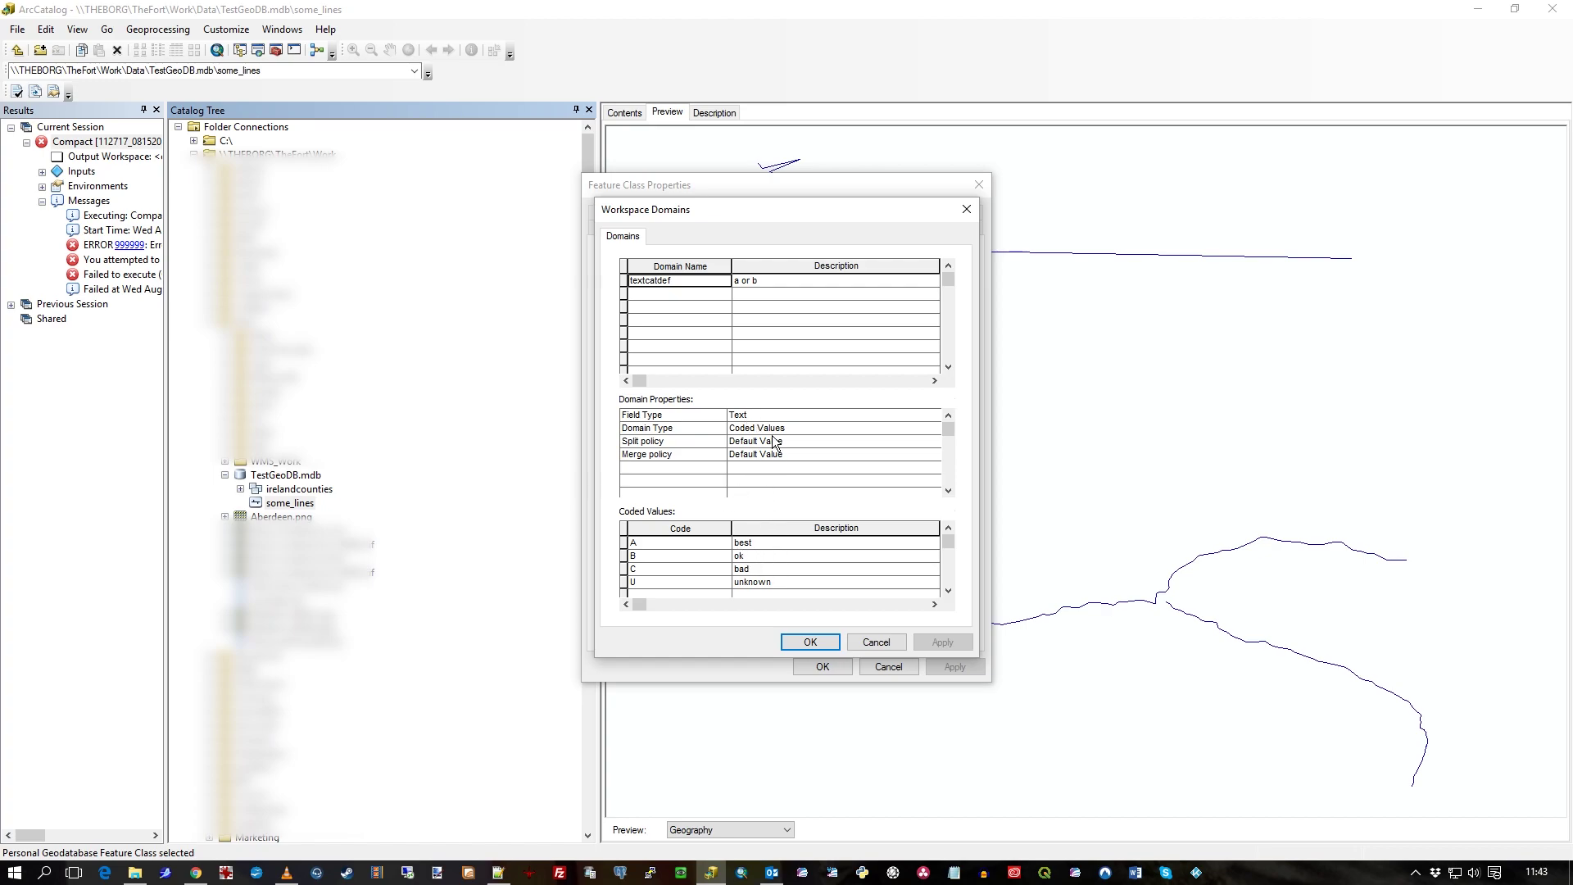
{"action": "left_click", "coordinate": [883, 643]}
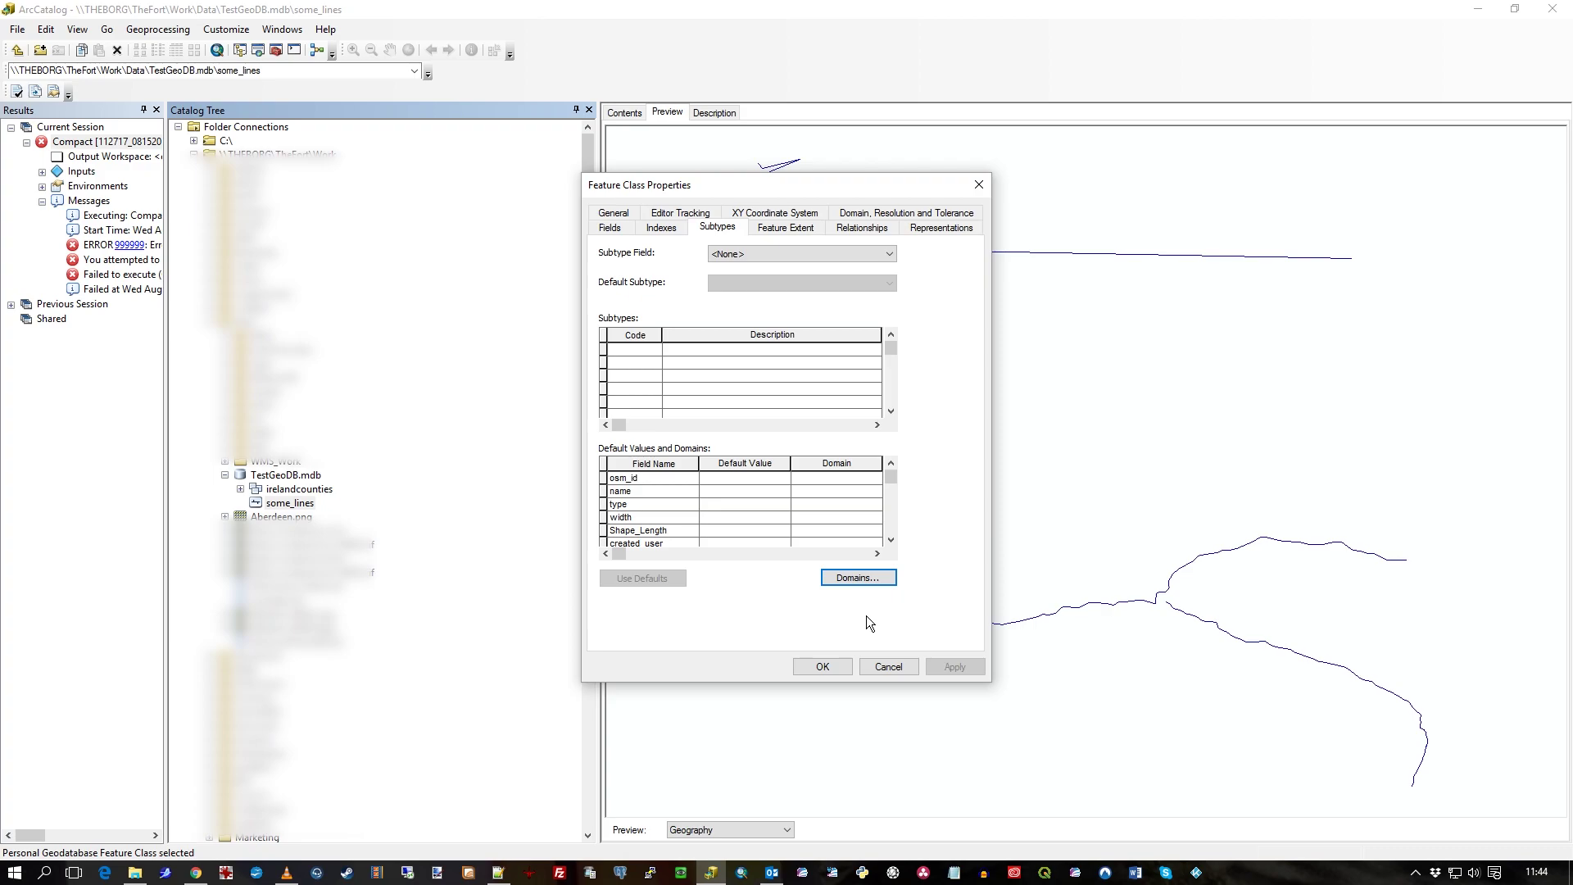
{"action": "left_click", "coordinate": [657, 227]}
{"action": "left_click", "coordinate": [611, 228]}
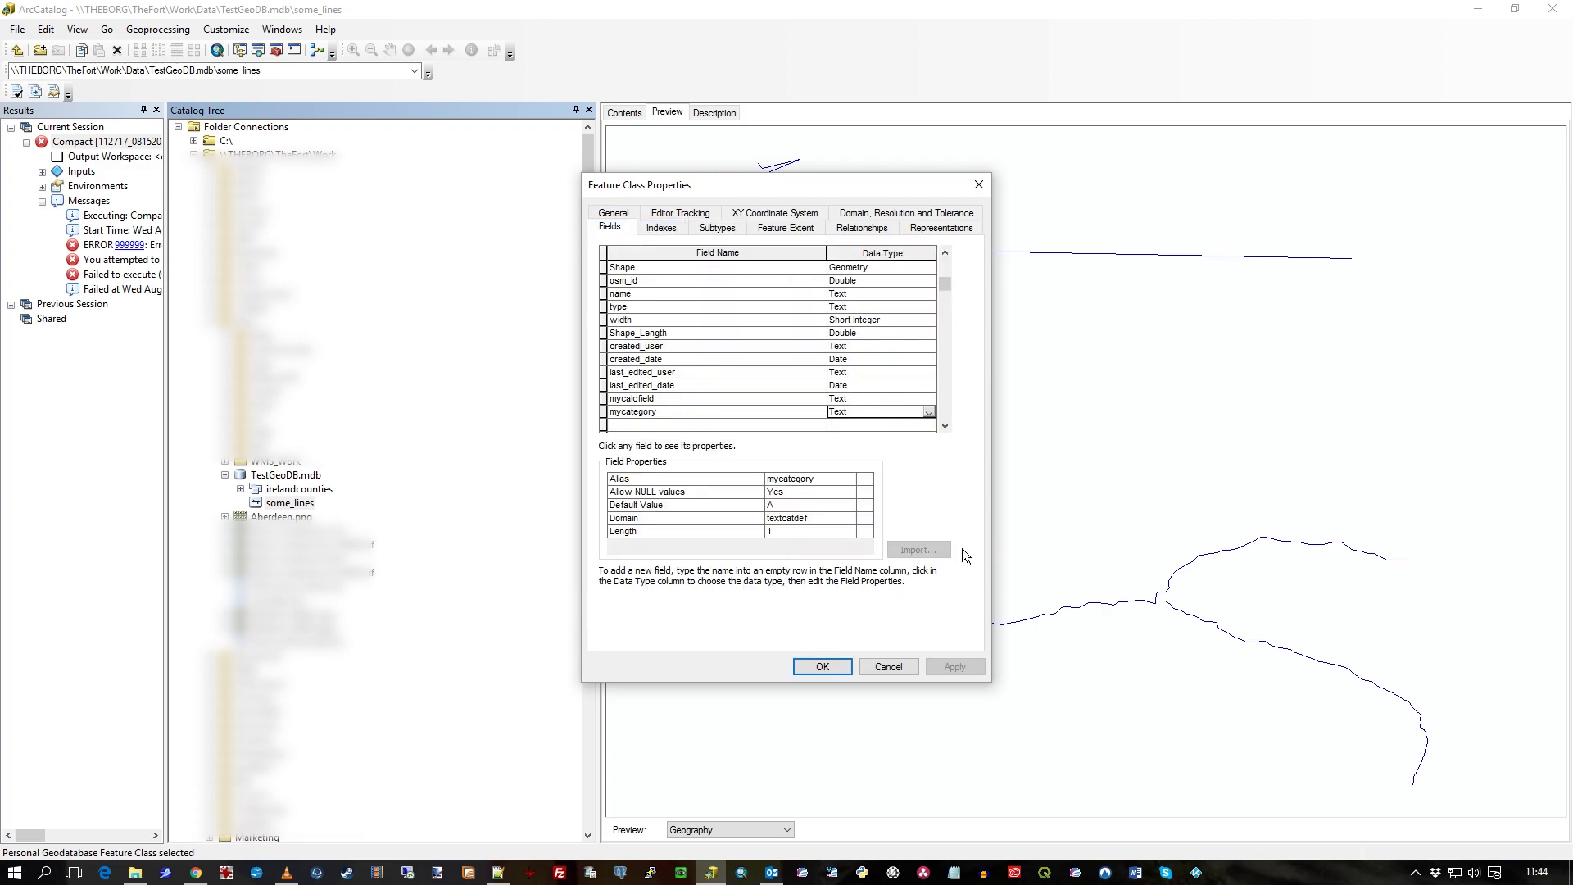
Cancel the properties and preview some_lines as a table, locating record 3's 'unknown' mycategory
{"action": "left_click", "coordinate": [890, 666]}
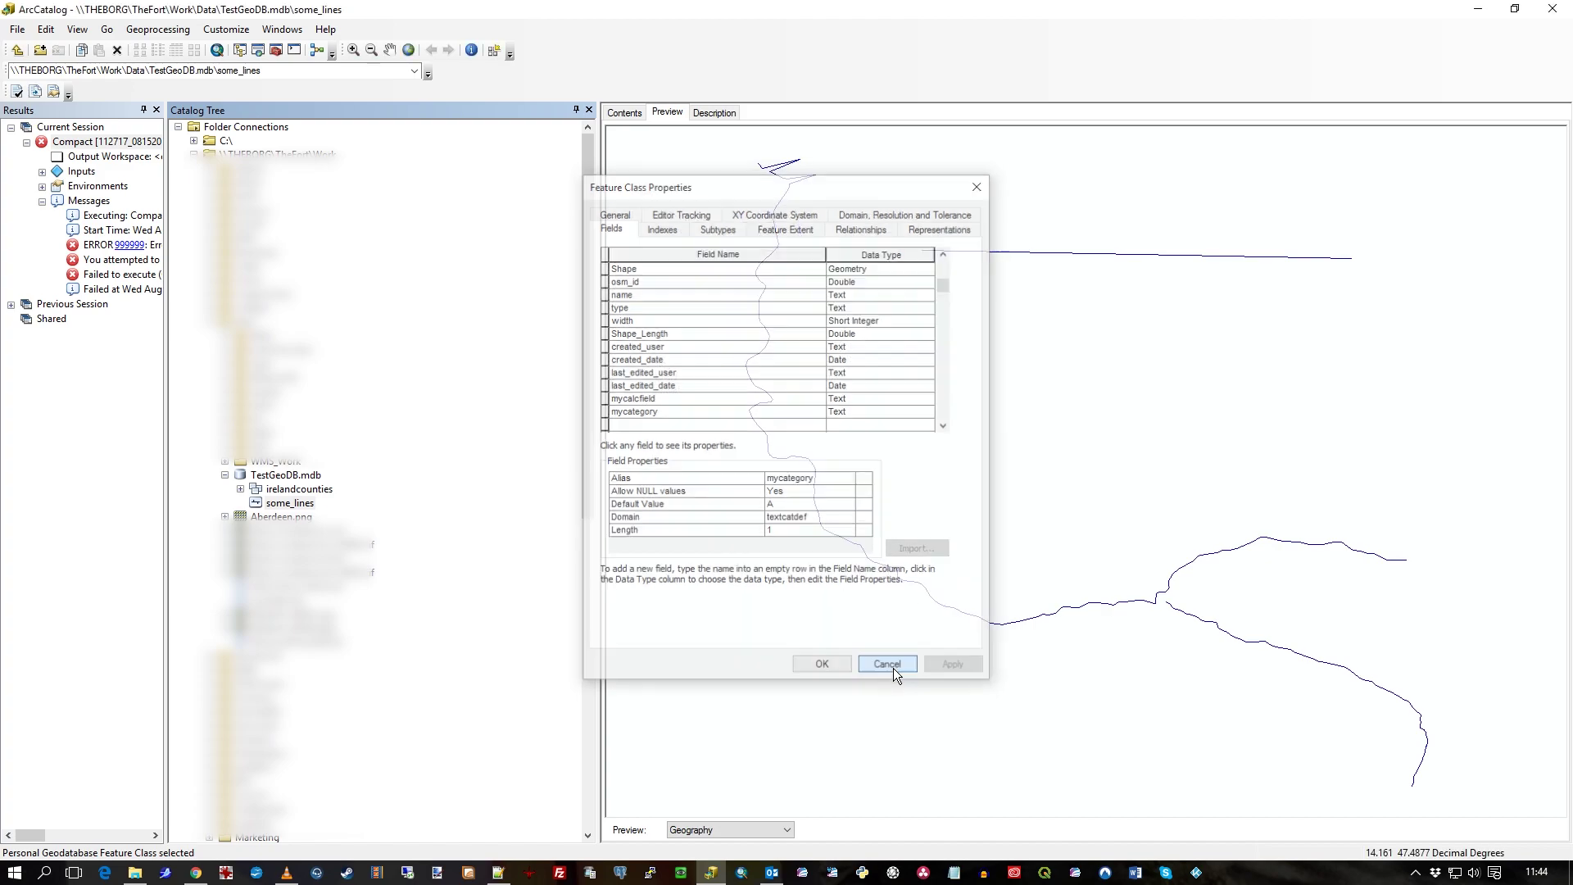
{"action": "left_click", "coordinate": [741, 830]}
{"action": "left_click", "coordinate": [734, 843]}
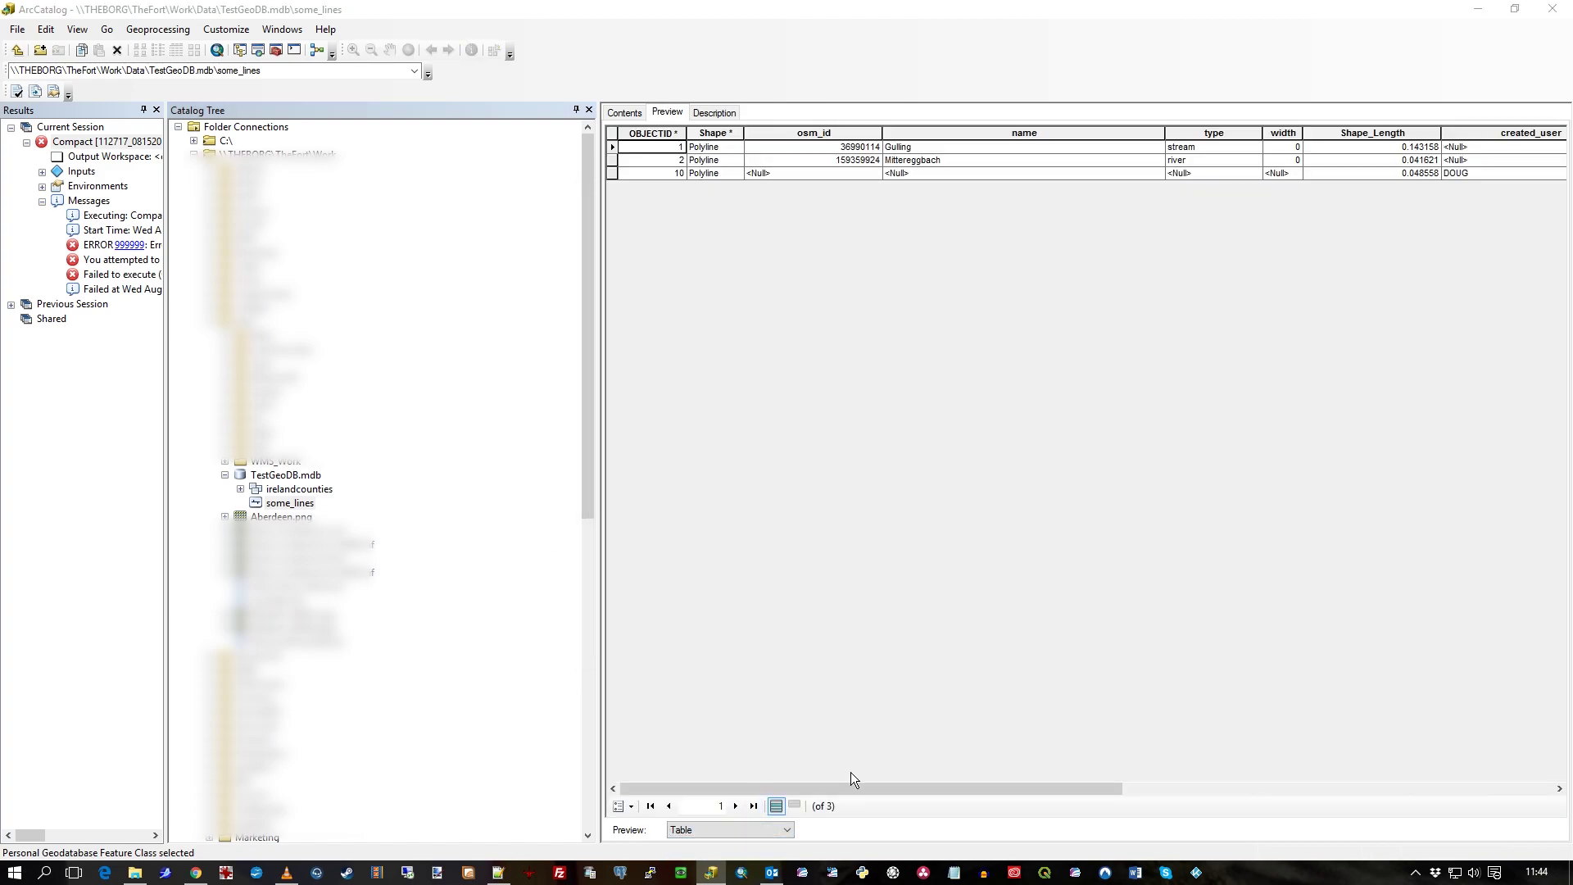
{"action": "left_click_drag", "start_coordinate": [851, 788], "coordinate": [1547, 733]}
{"action": "left_click", "coordinate": [1528, 174]}
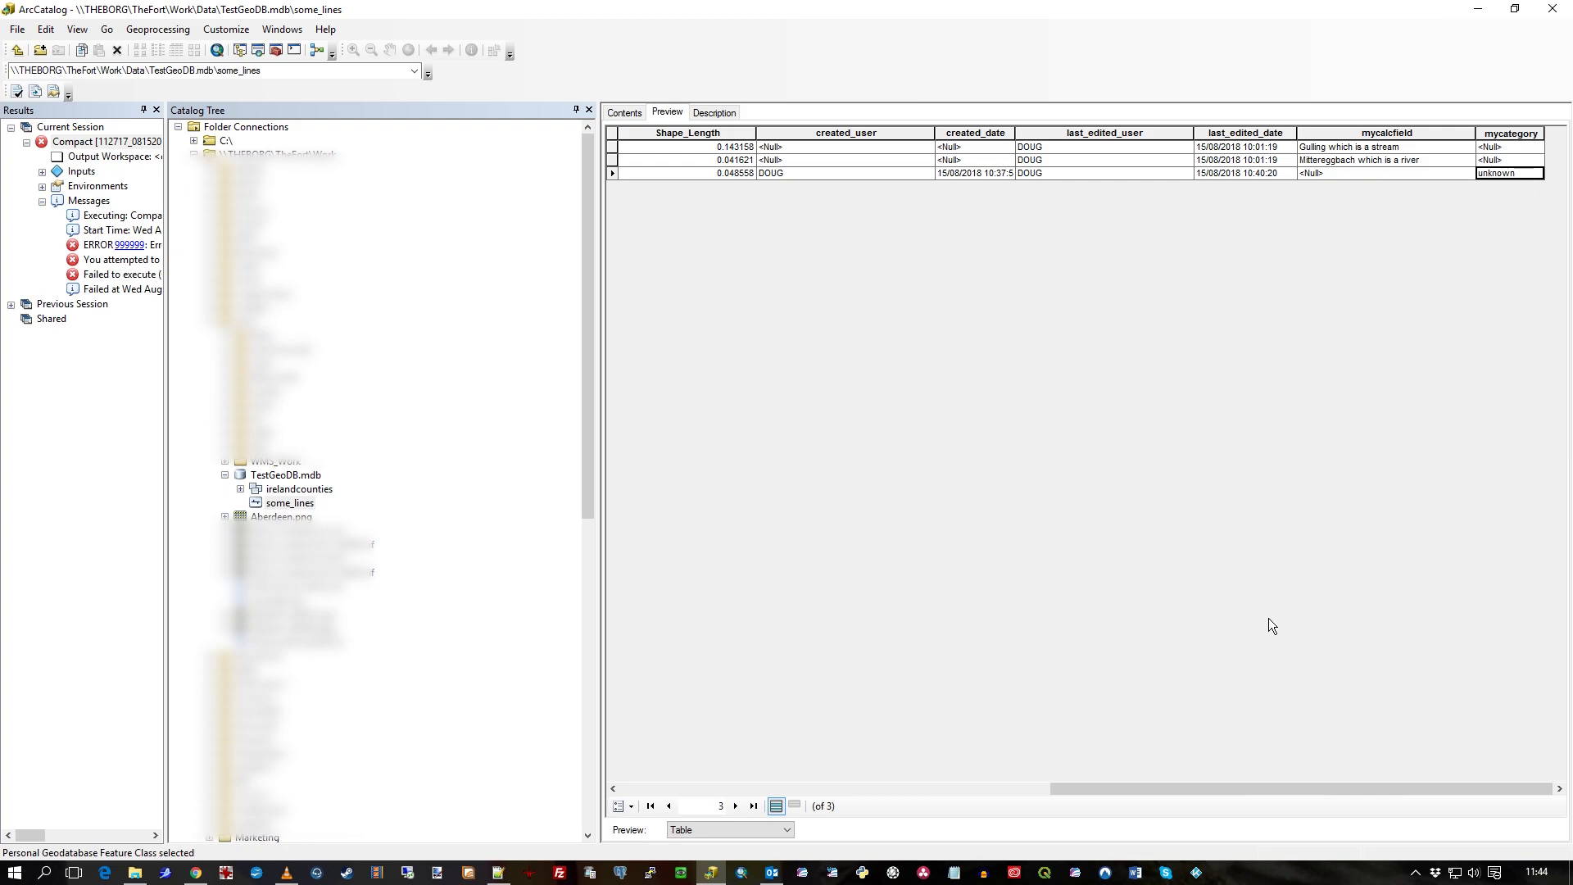
{"action": "left_click_drag", "start_coordinate": [1247, 788], "coordinate": [1524, 287]}
{"action": "left_click_drag", "start_coordinate": [1339, 786], "coordinate": [835, 778]}
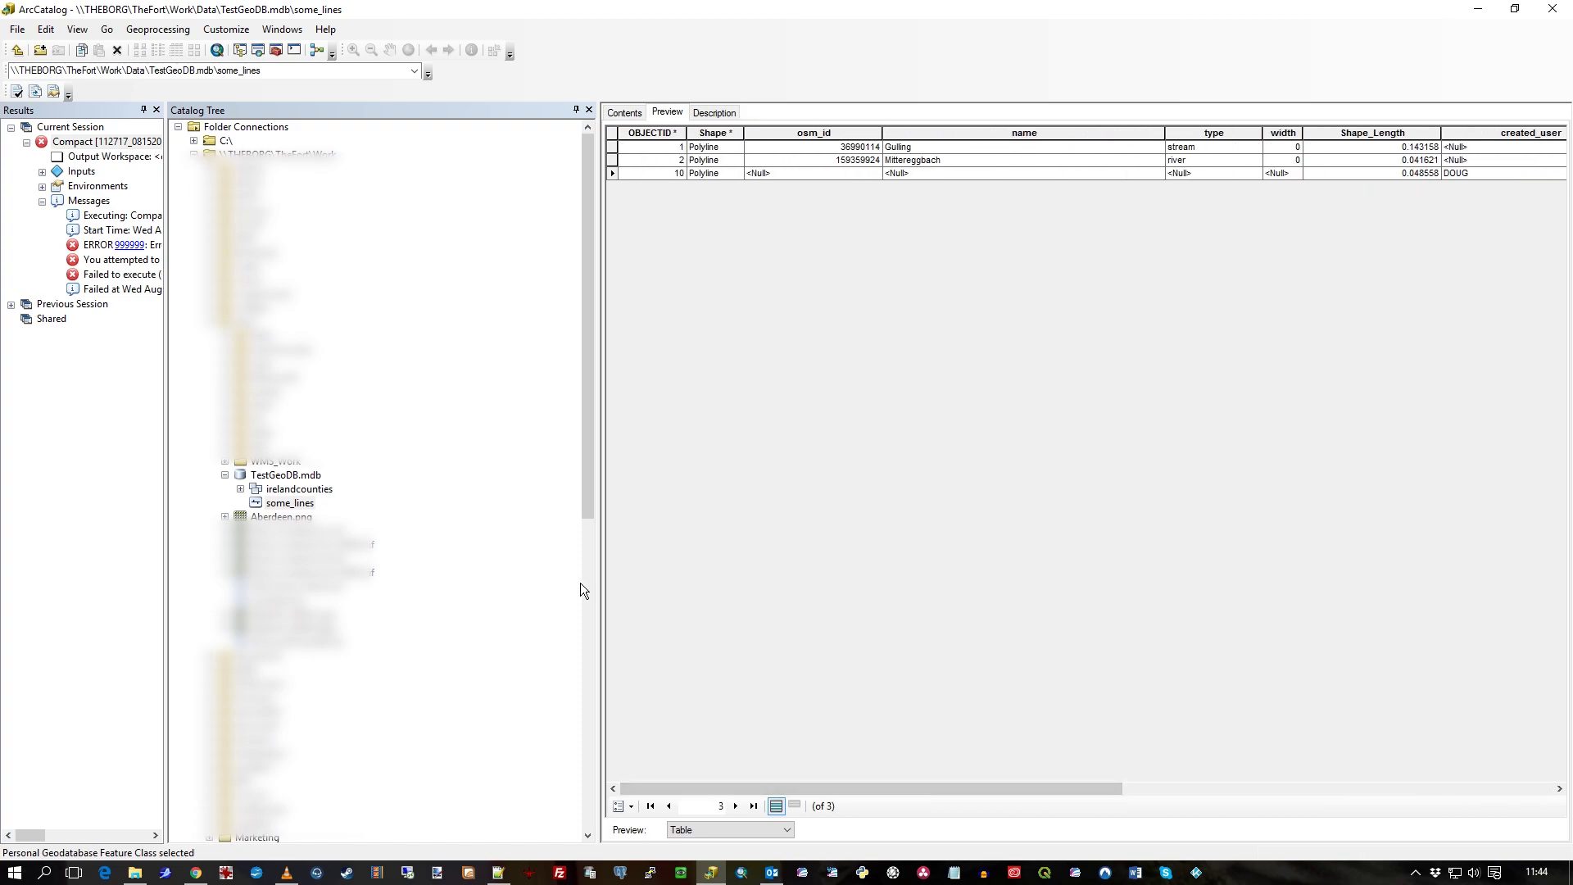
{"action": "left_click_drag", "start_coordinate": [716, 790], "coordinate": [1207, 800]}
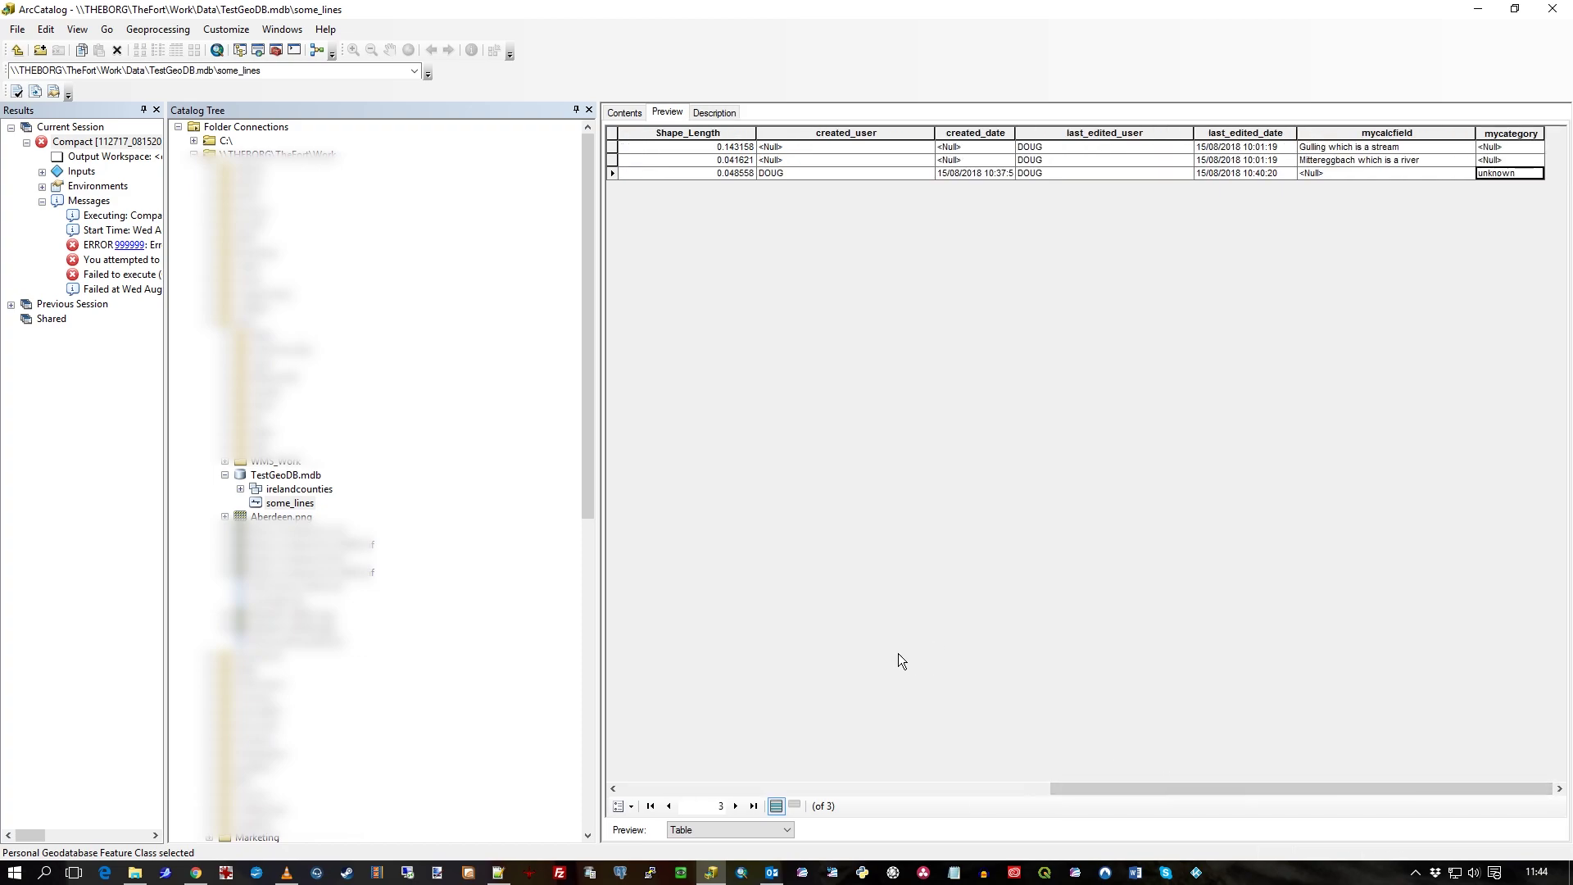